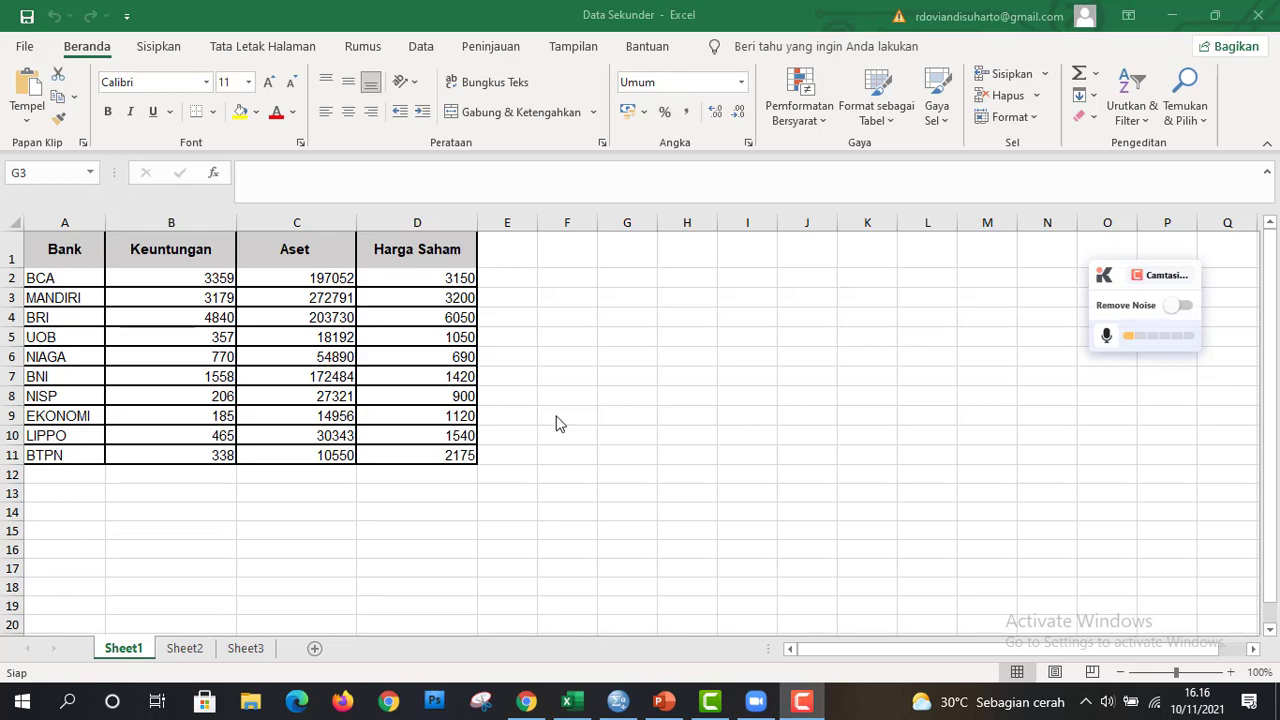
Switch to SPSS and start opening a data file, with the file type set to Excel (*.xls, *.xlsx, *.xlsm).
click(628, 704)
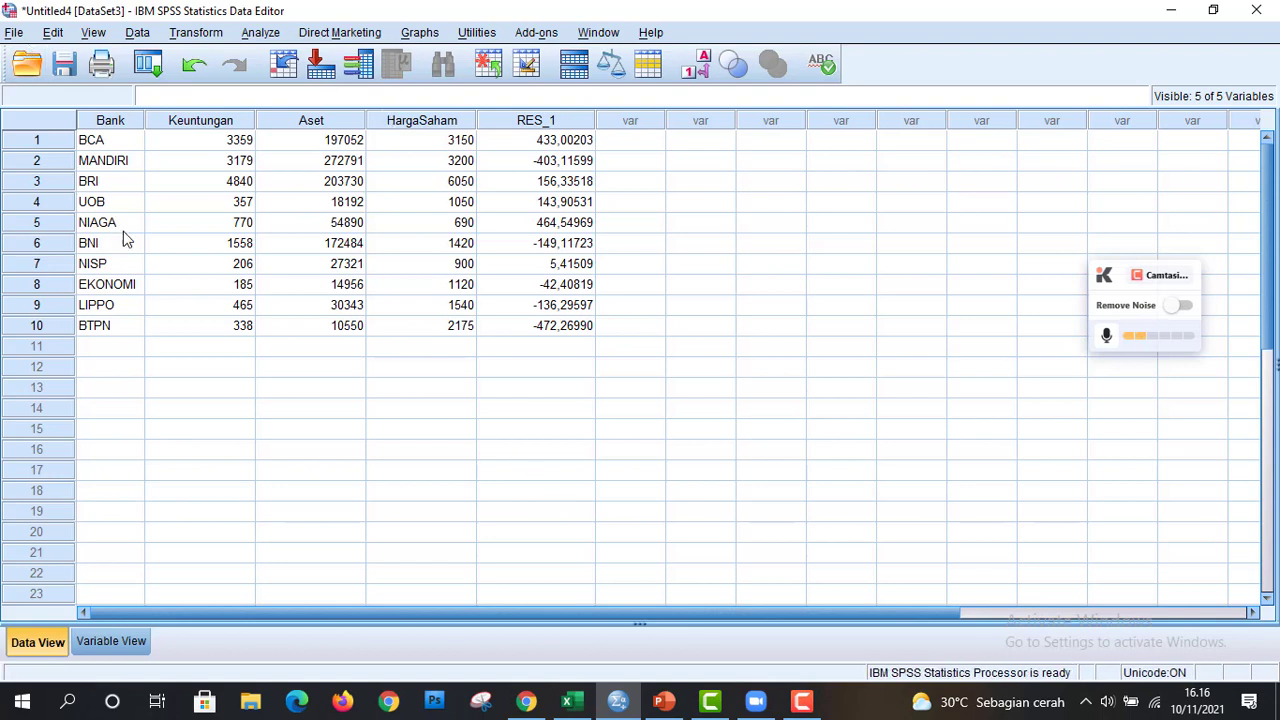
click(14, 35)
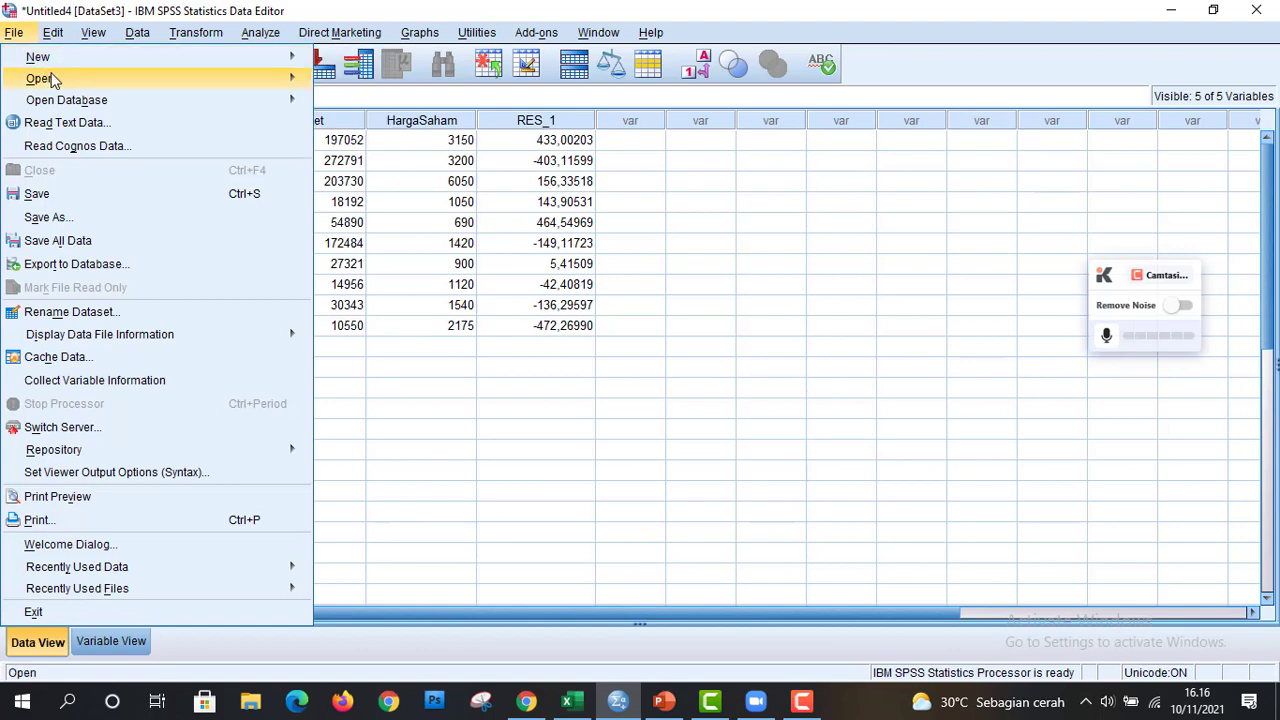
mouse_move(78, 80)
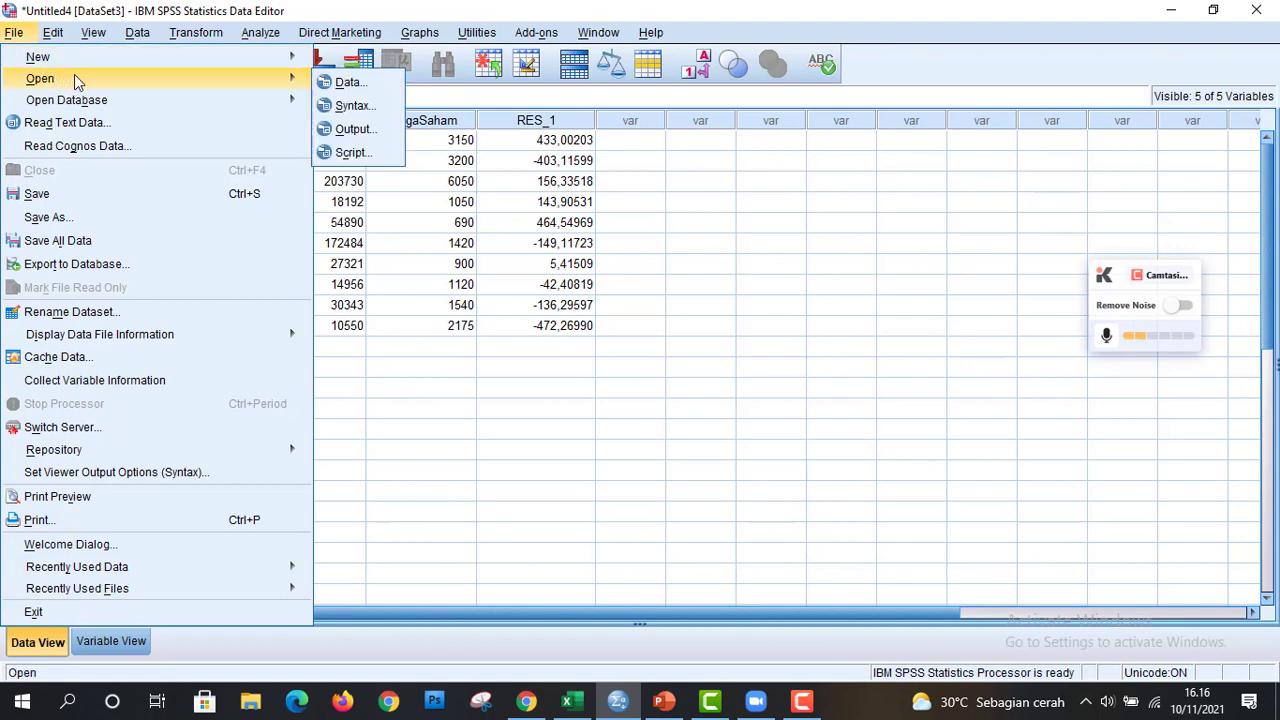
click(350, 82)
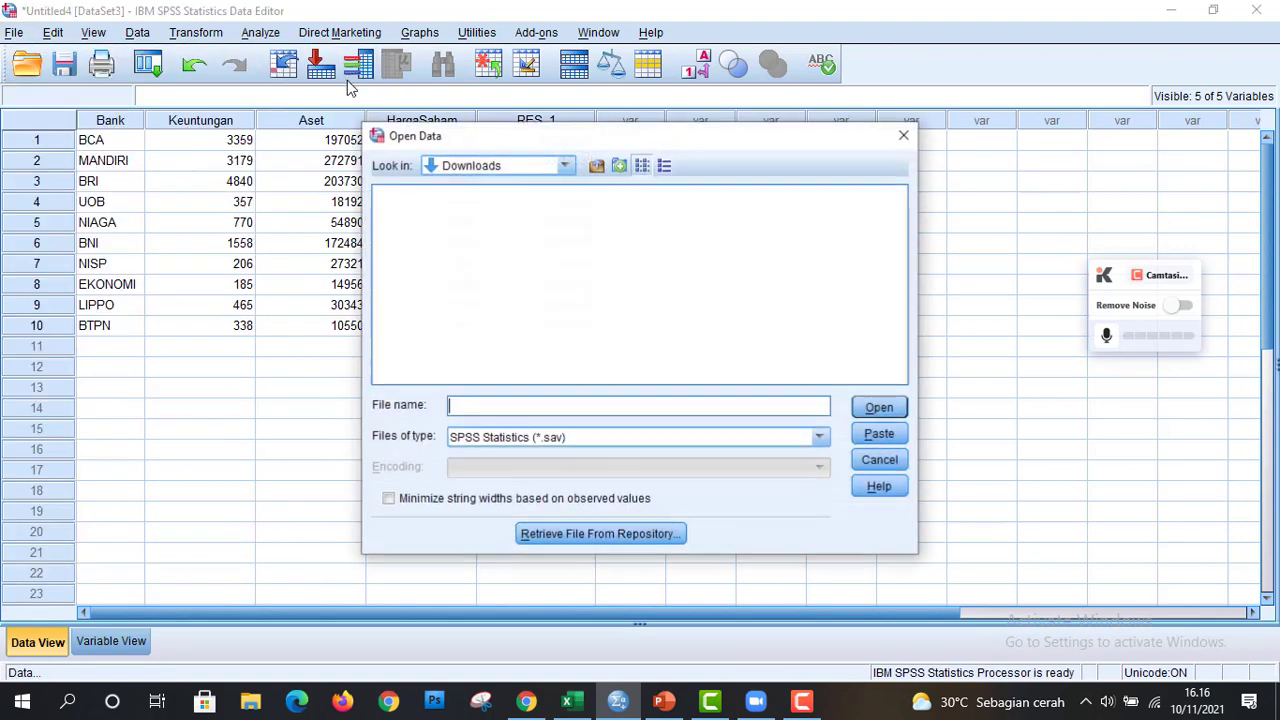
click(484, 447)
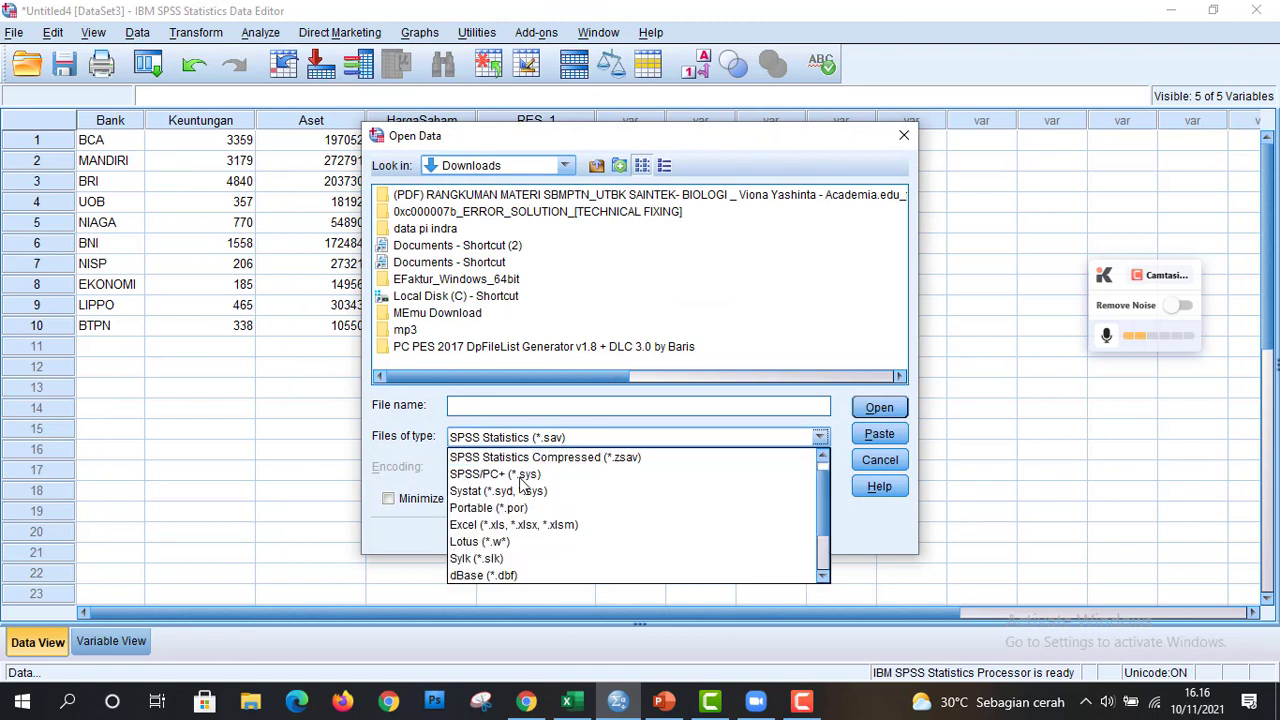
click(520, 530)
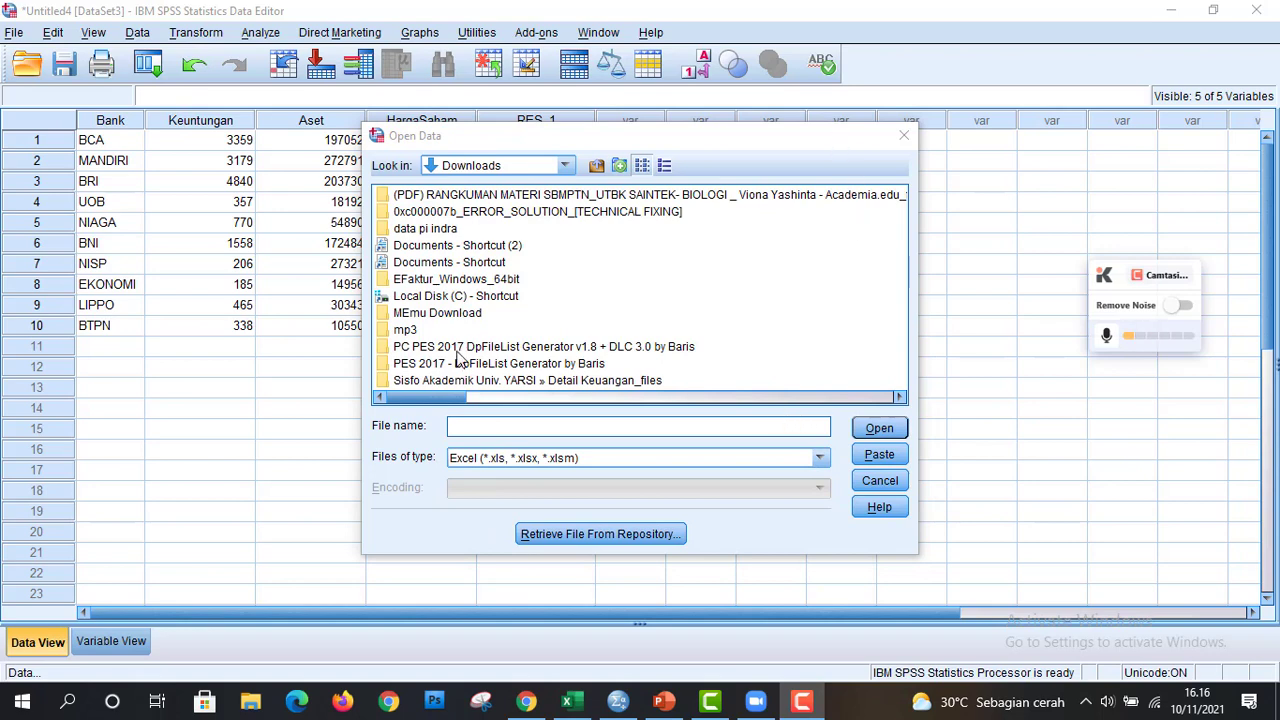
Import Data Sekunder.xlsx from the Downloads folder into a new dataset.
click(427, 384)
drag(430, 395, 680, 398)
click(674, 381)
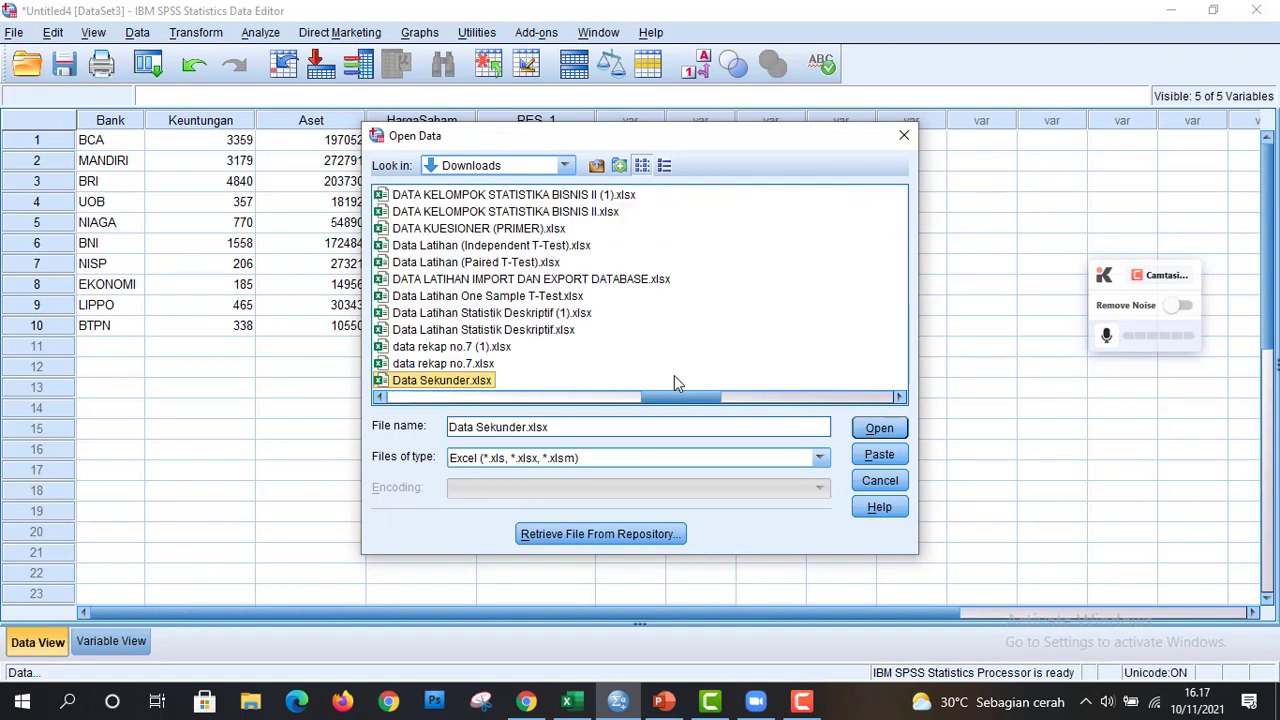
click(879, 428)
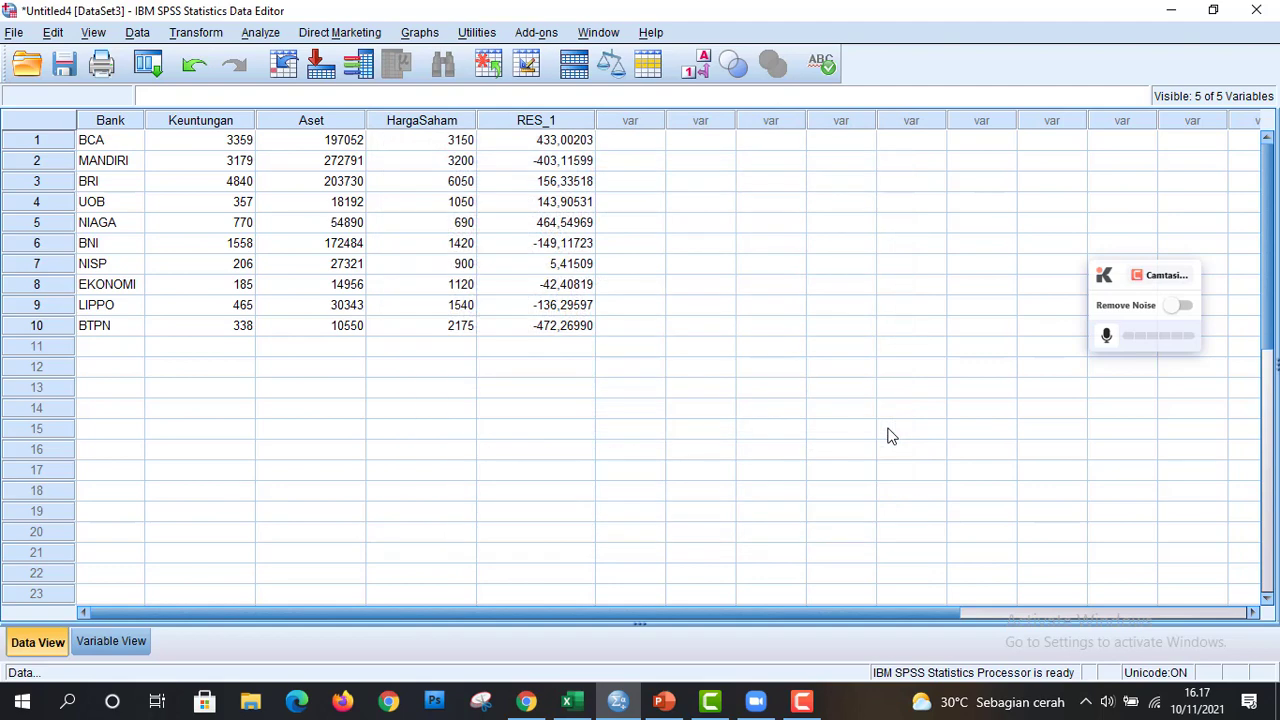
click(585, 427)
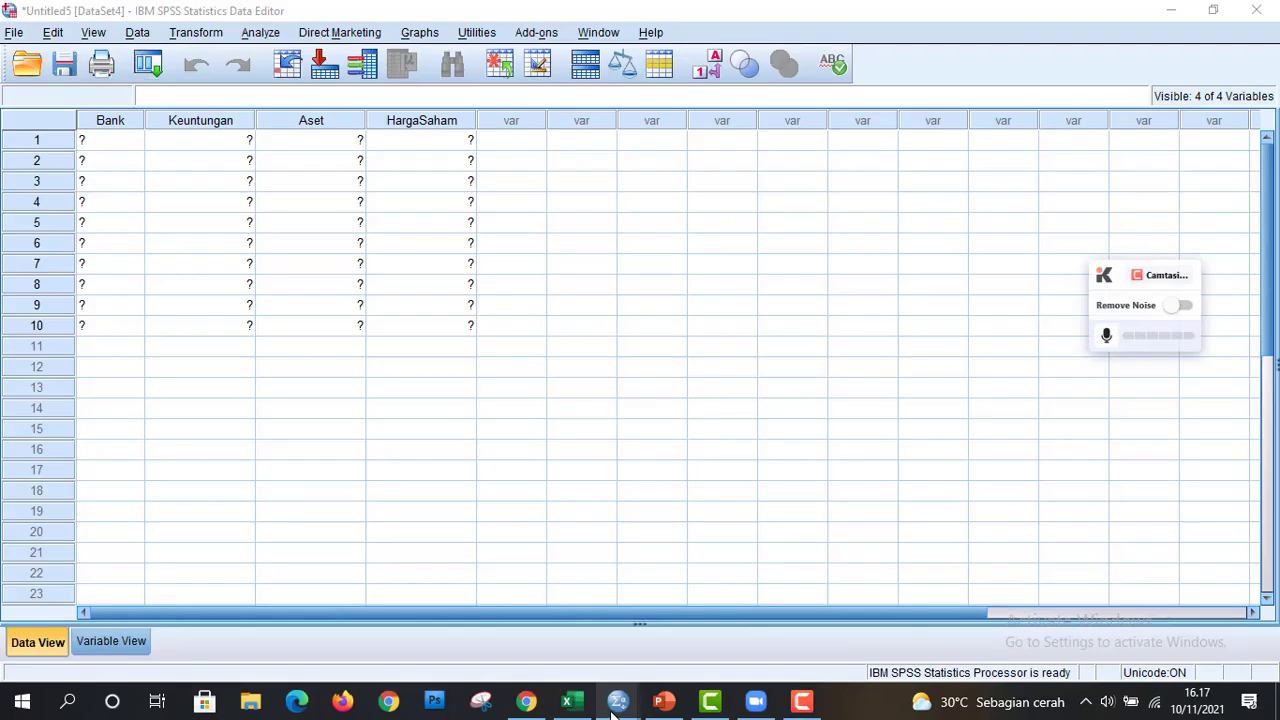
click(360, 450)
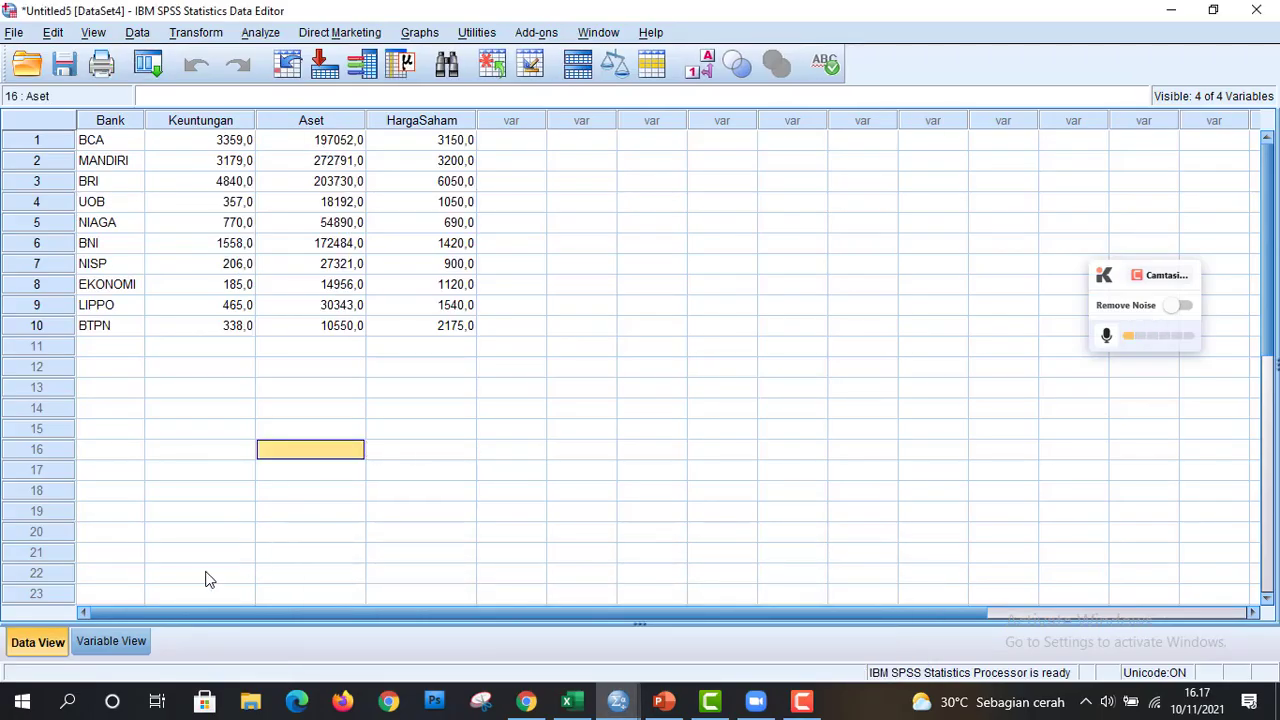
Set the decimals of the variables Keuntungan, Aset and HargaSaham to 0.
click(82, 646)
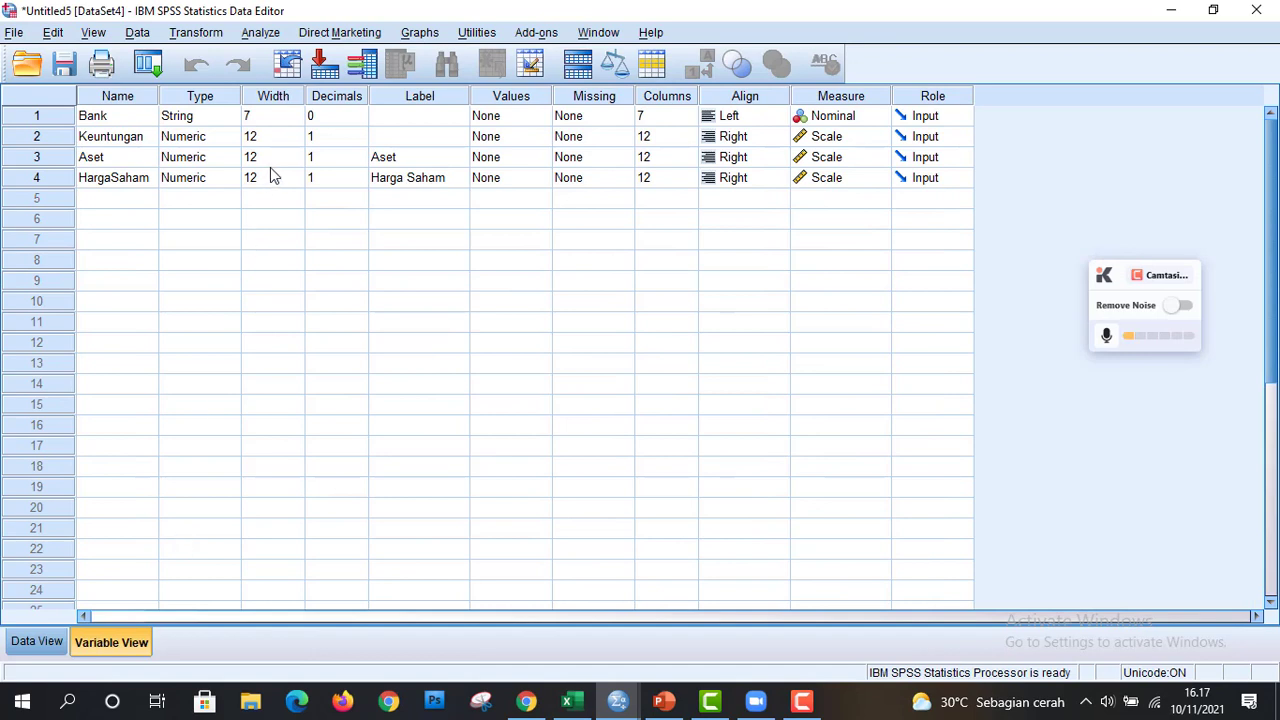
click(328, 122)
click(325, 138)
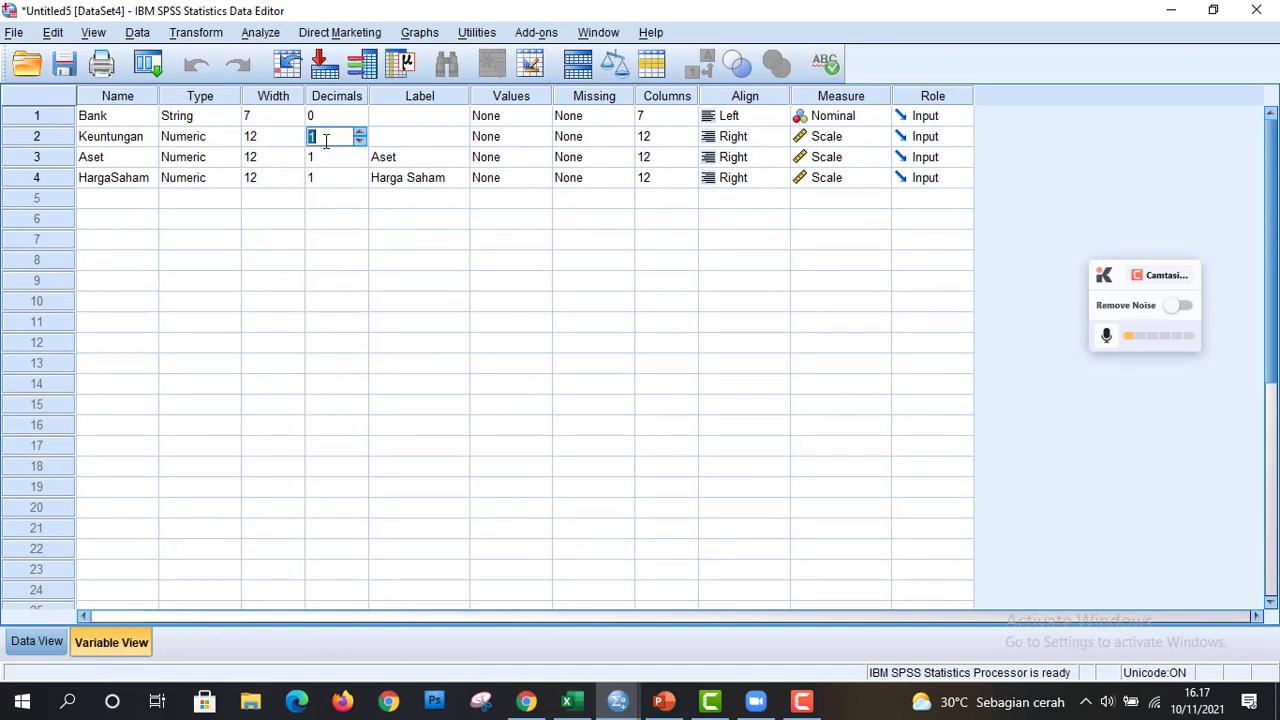
click(322, 158)
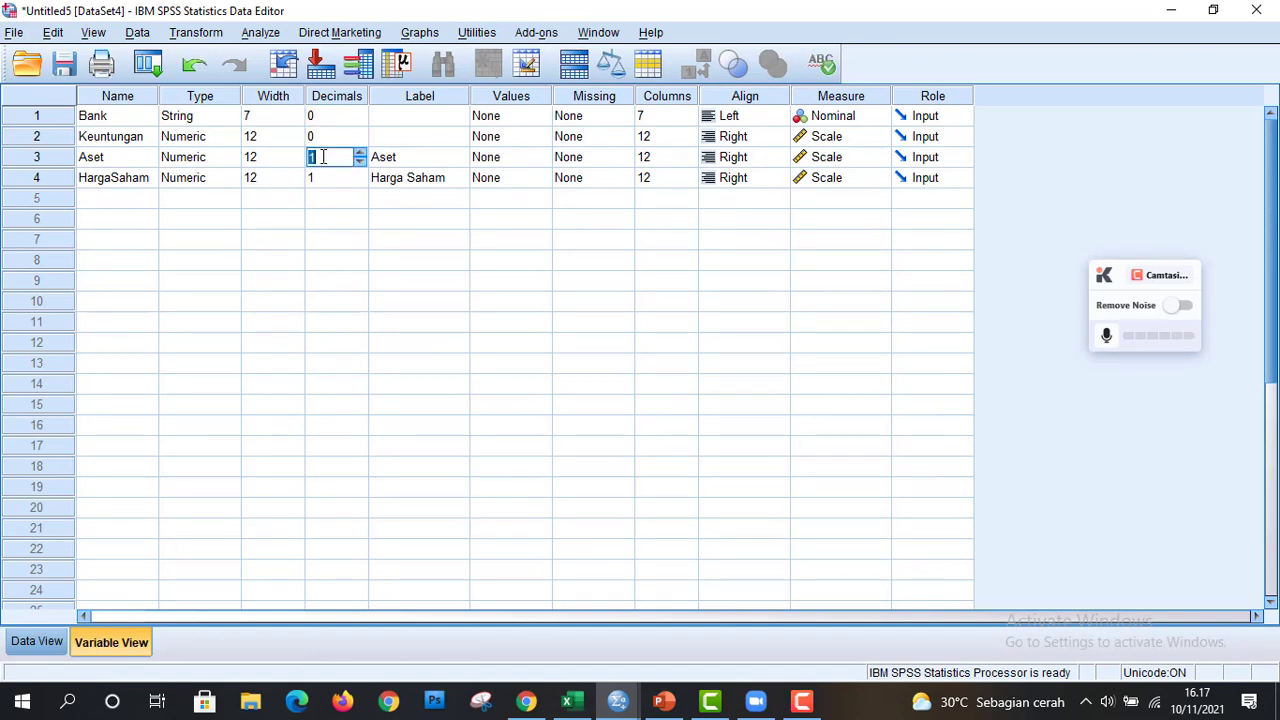
click(331, 177)
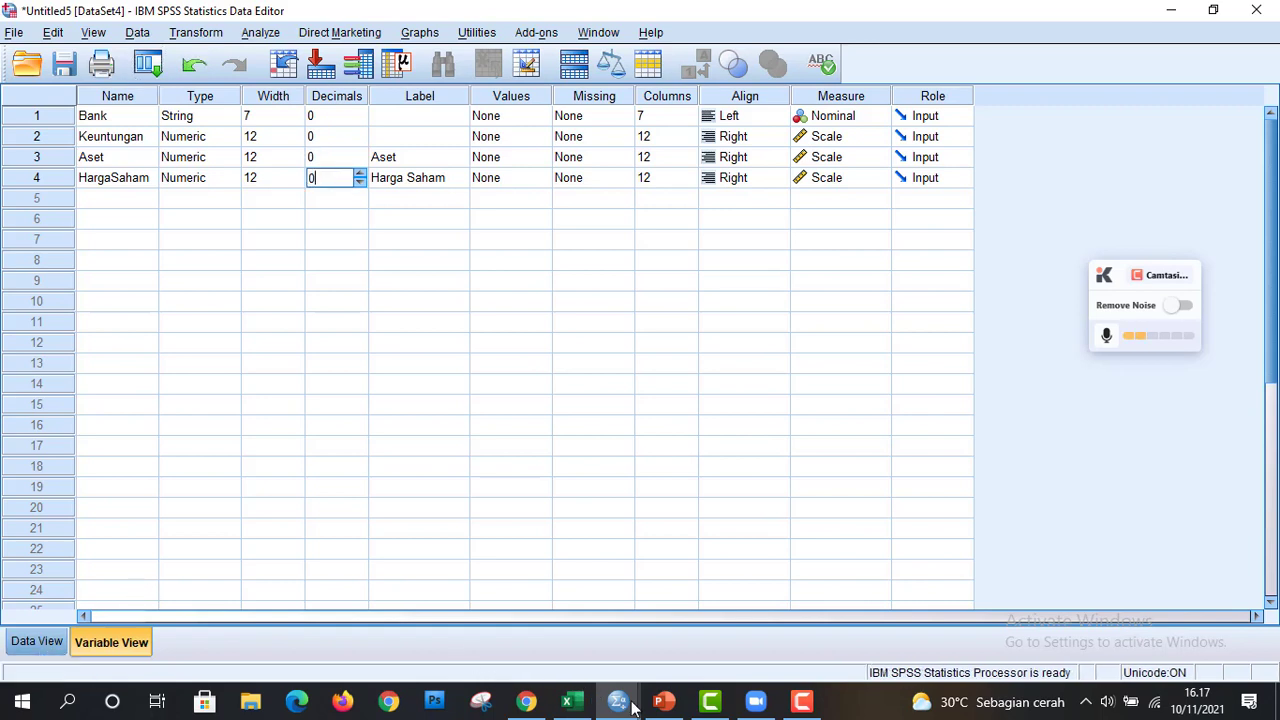
Review the normality test methods on the PowerPoint slide and return to the newly imported SPSS dataset.
click(664, 702)
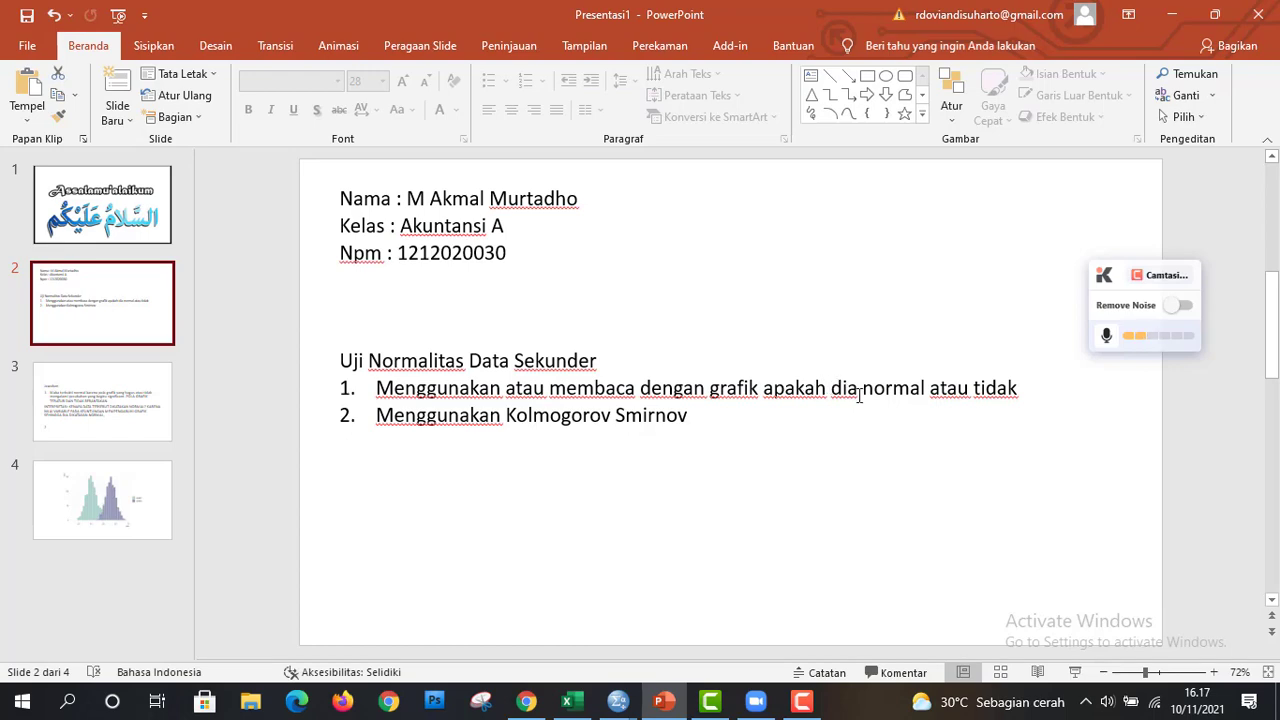
mouse_move(636, 710)
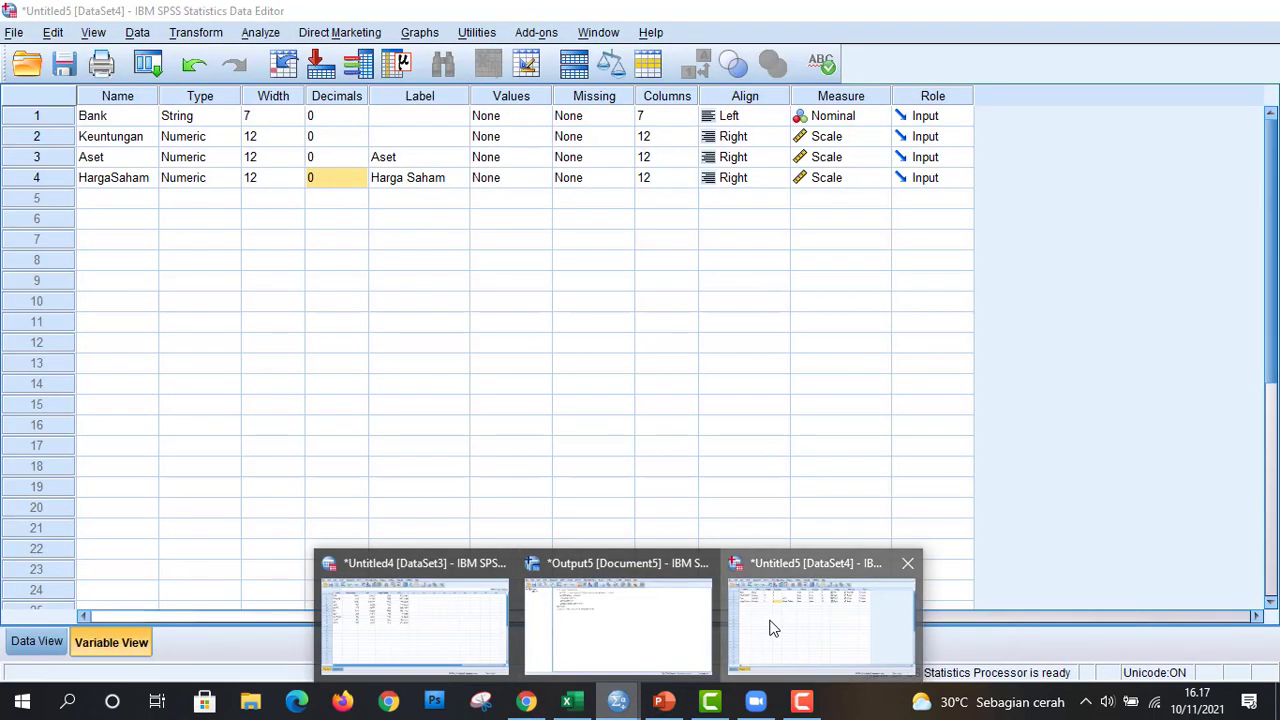
click(771, 628)
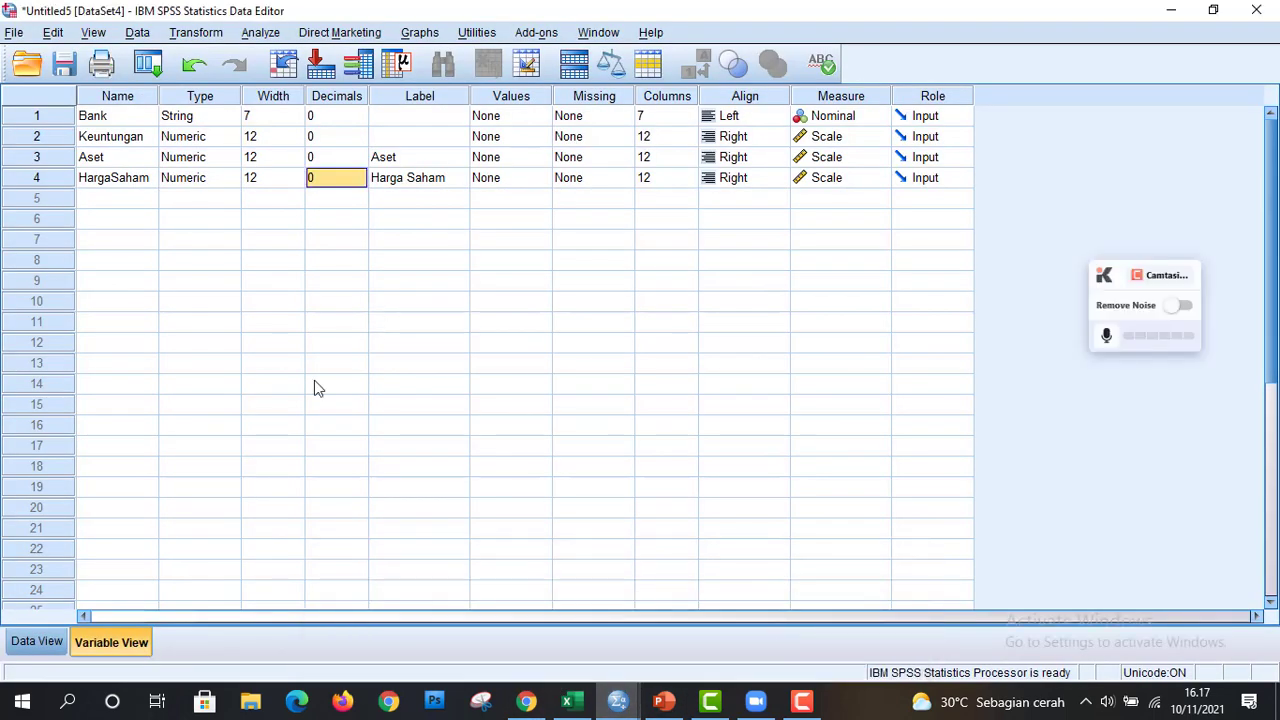
Start a linear regression on the imported bank data with Keuntungan as the dependent variable.
click(36, 641)
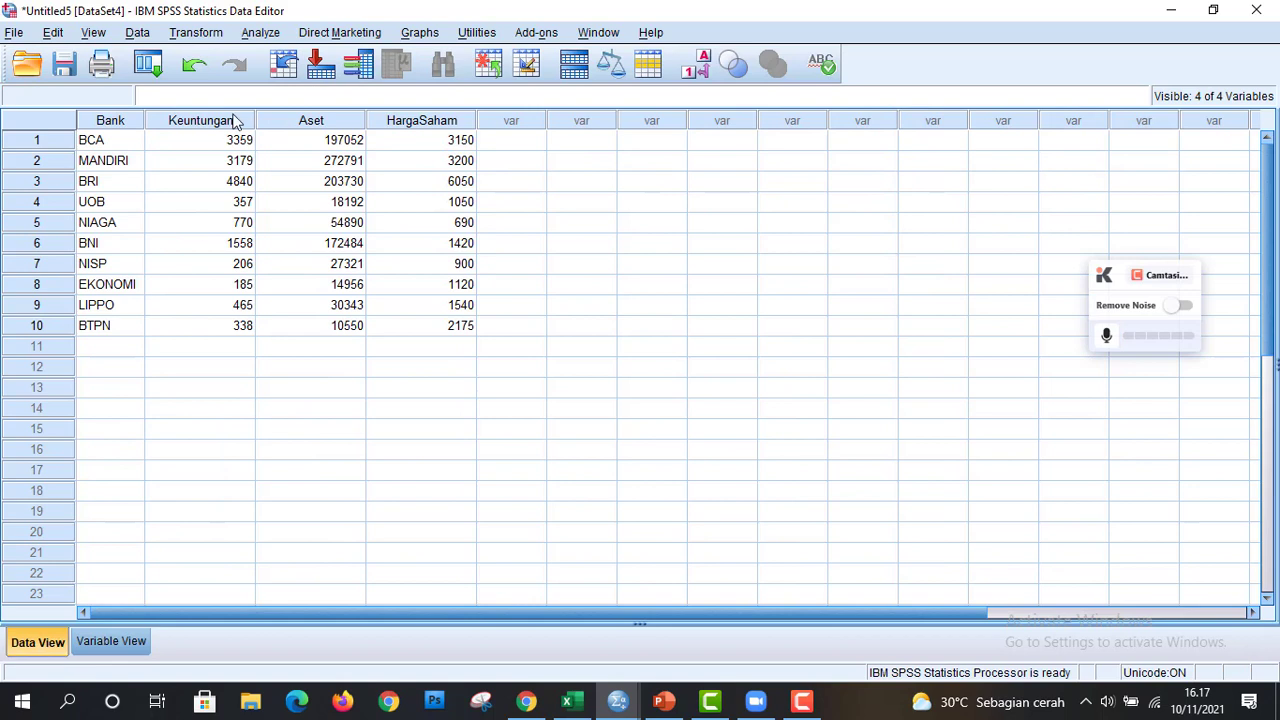
click(262, 33)
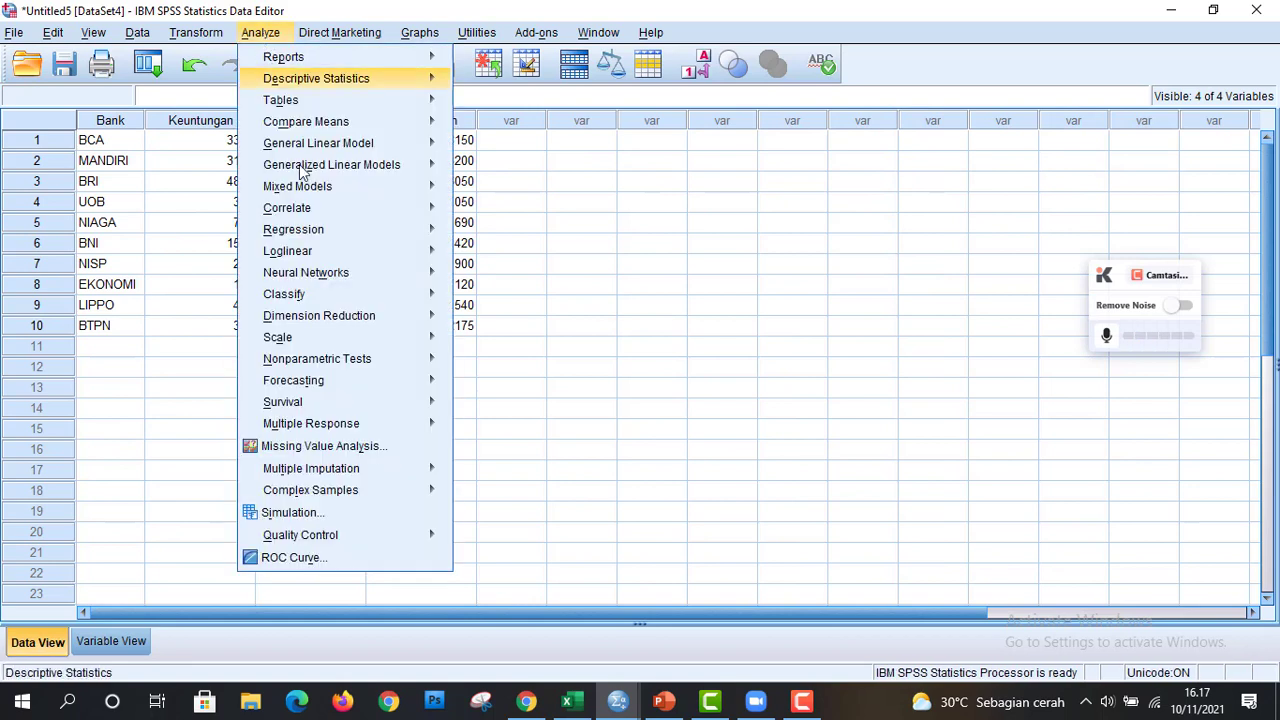
mouse_move(308, 211)
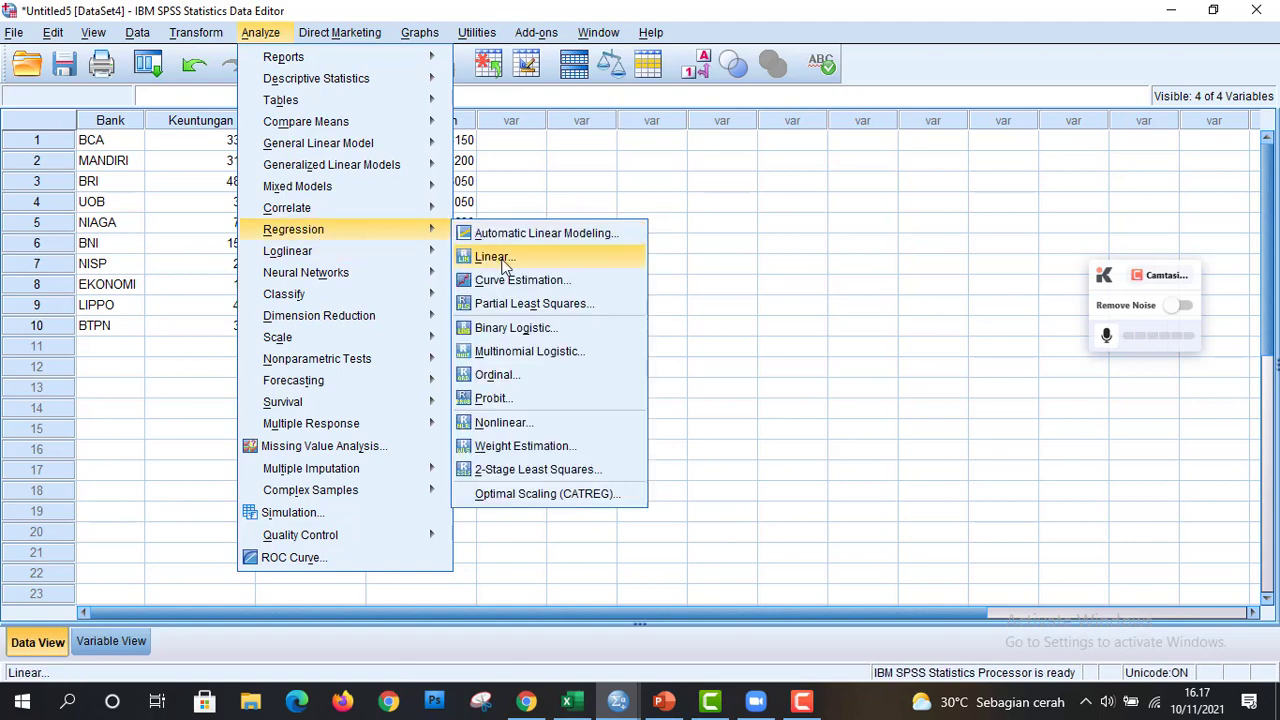
click(500, 258)
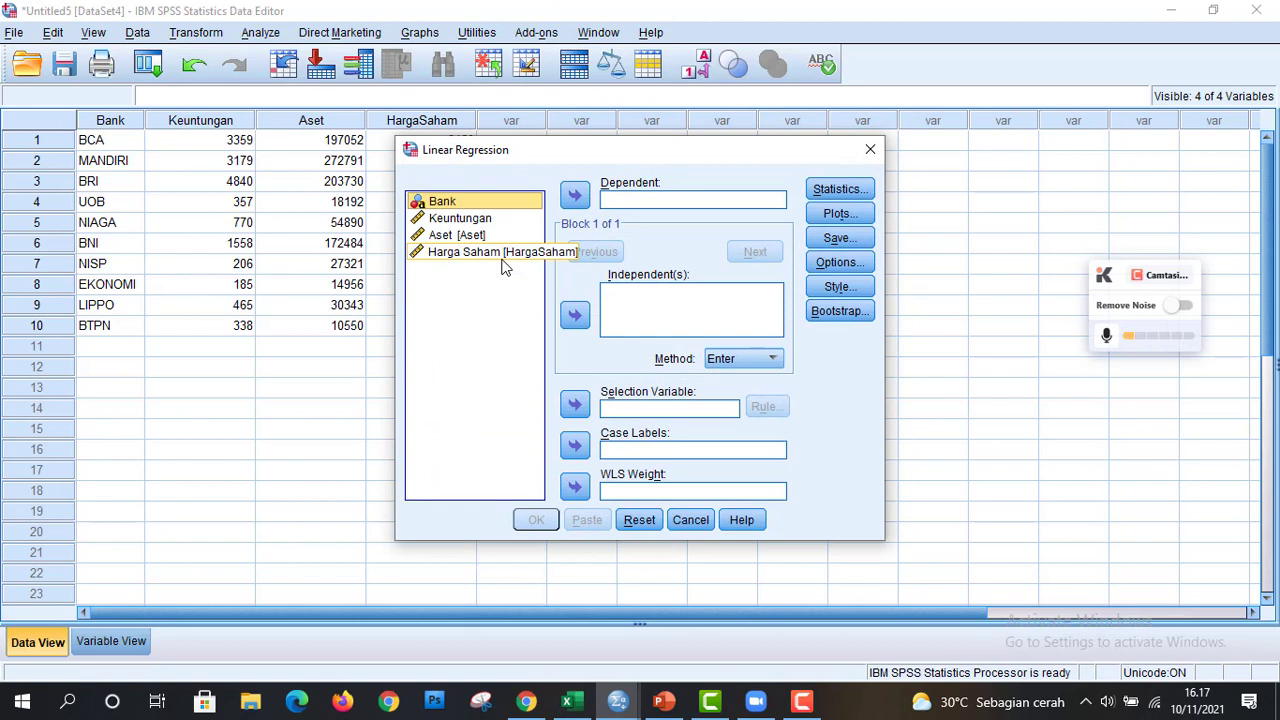
click(460, 218)
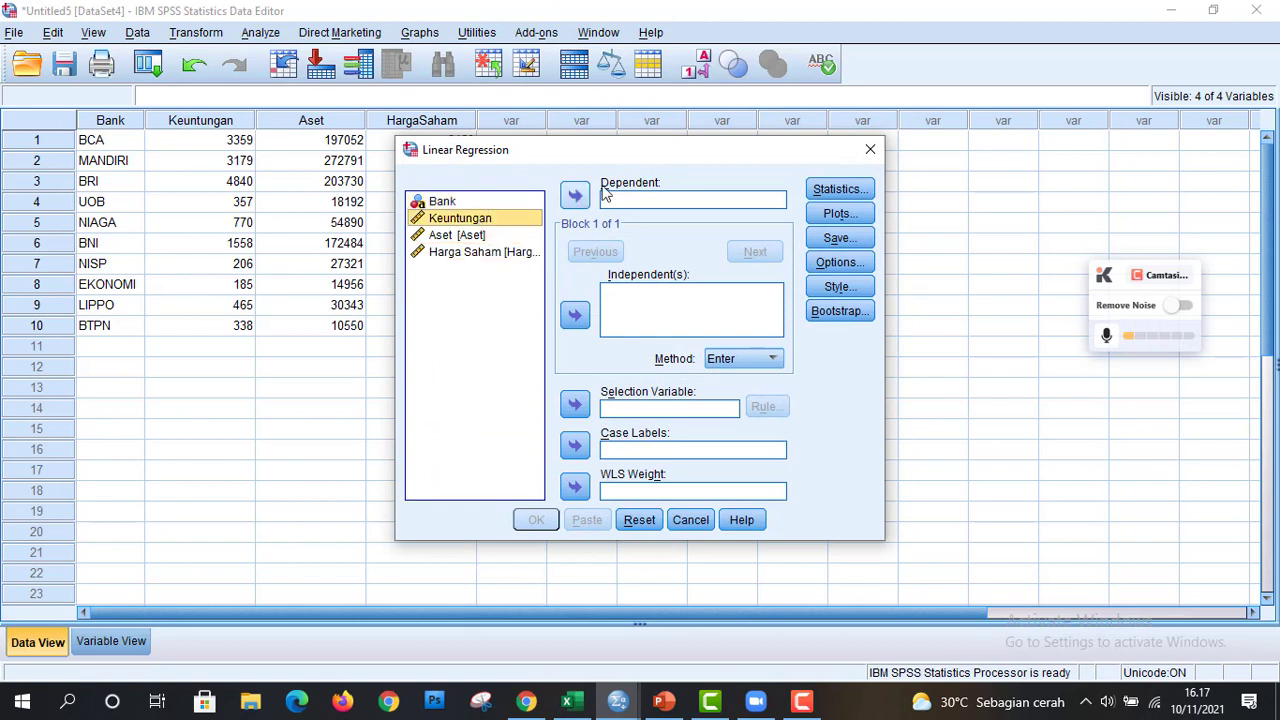
click(575, 195)
Add Aset and Harga Saham as the independent variables of the regression.
click(460, 218)
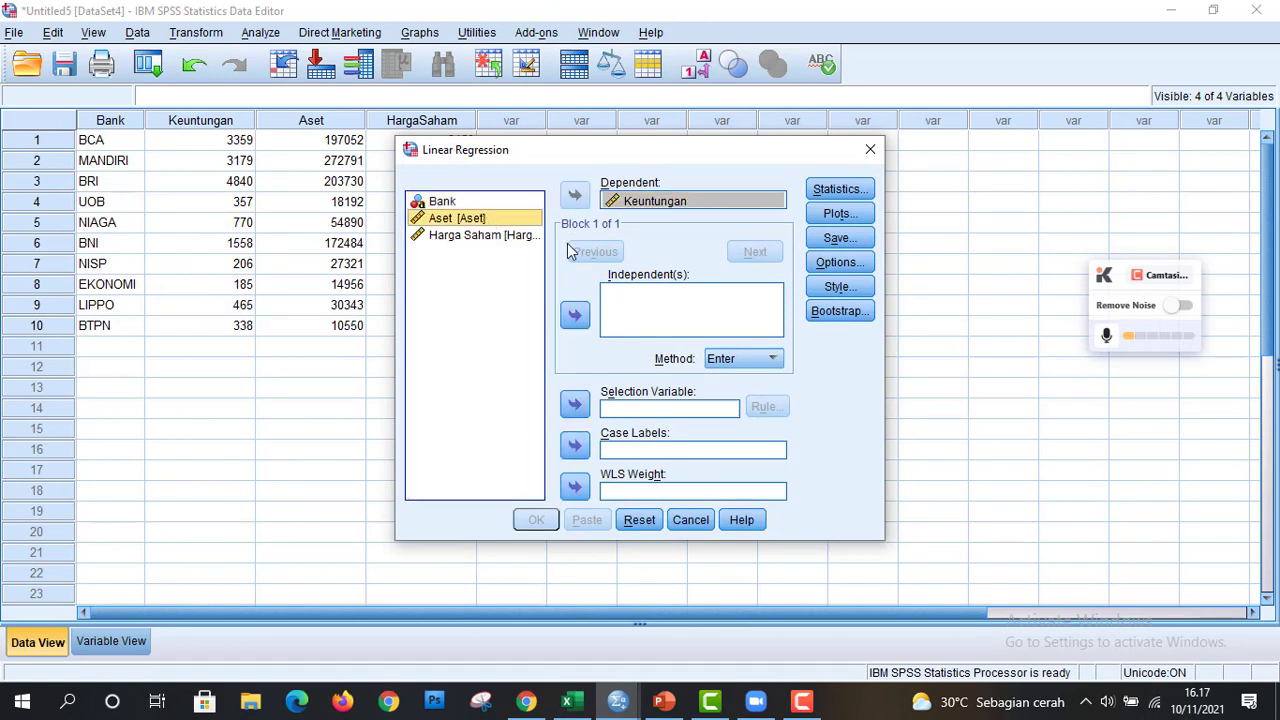
click(575, 316)
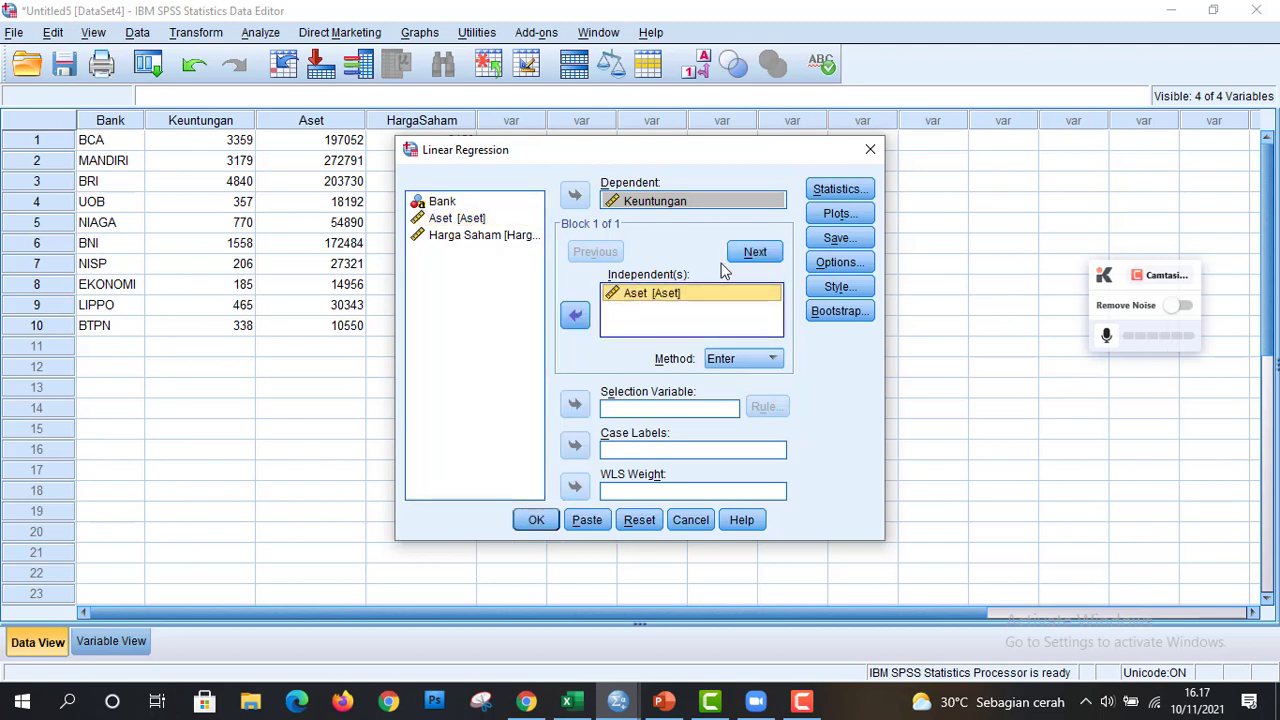
click(485, 236)
click(574, 316)
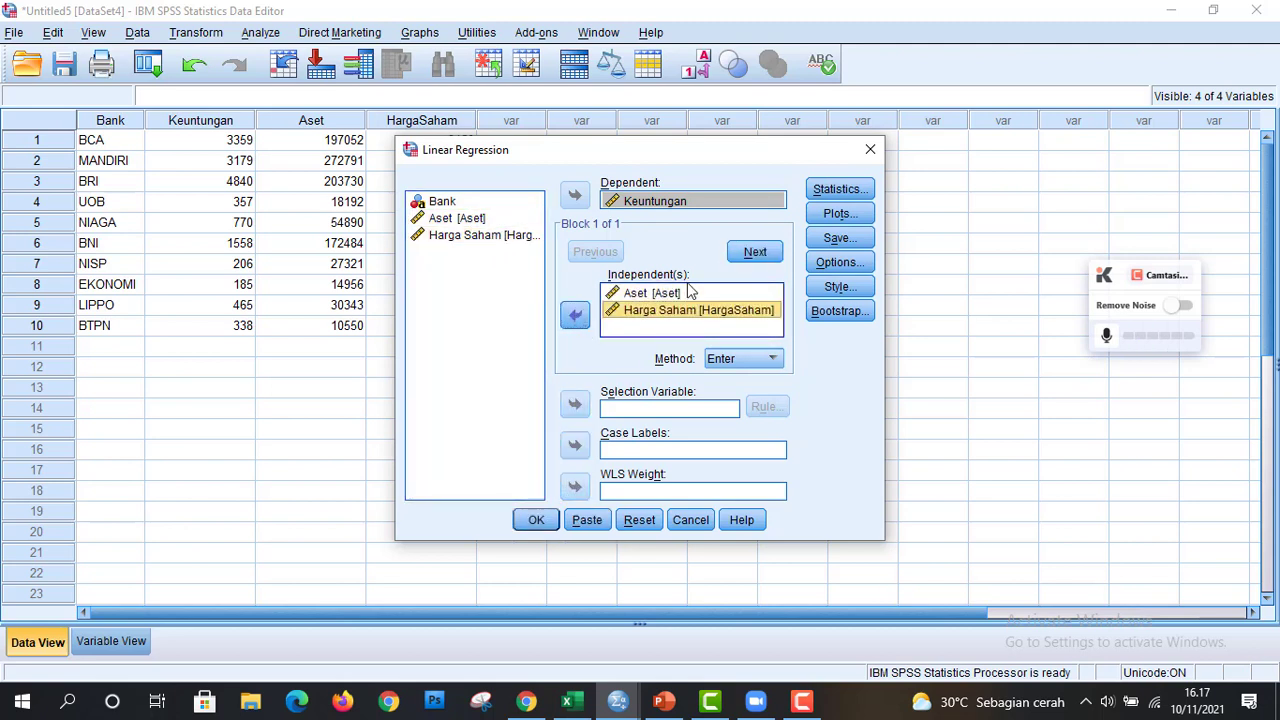
Include the covariance matrix and collinearity diagnostics in the regression statistics.
click(820, 195)
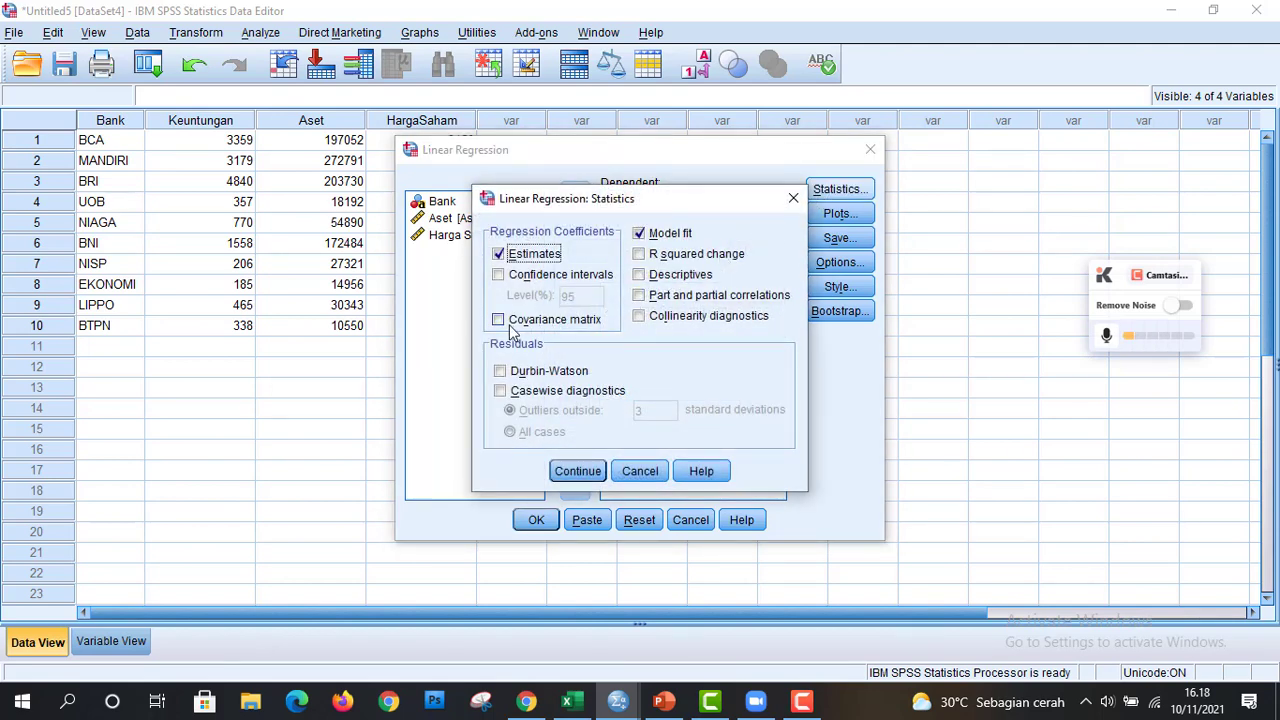
click(499, 320)
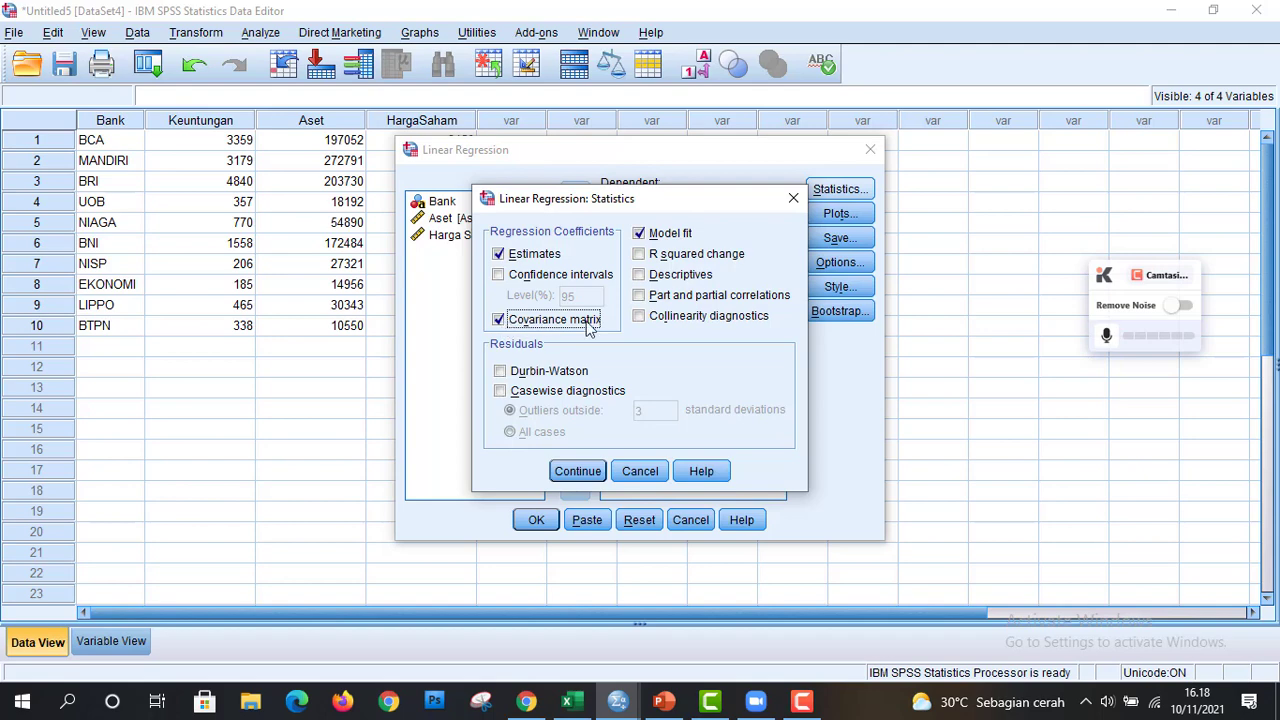
click(643, 318)
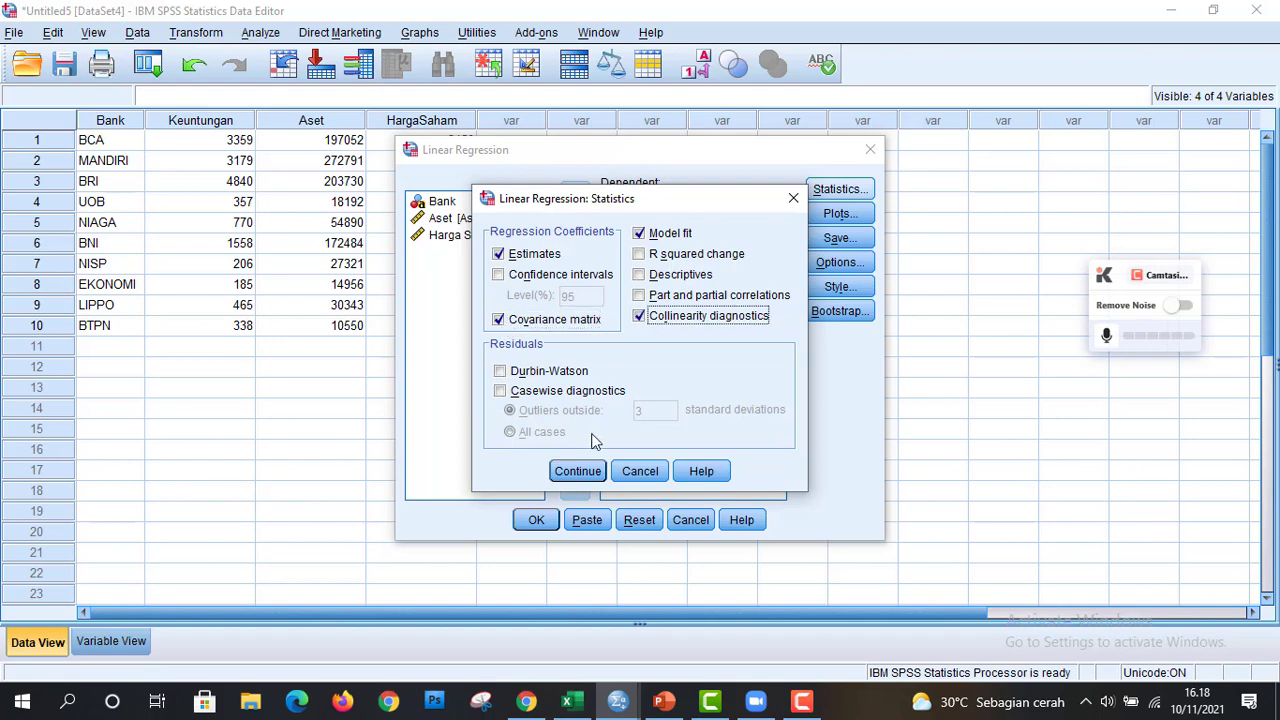
click(579, 471)
Set the regression scatterplot to *SRESID on Y against *ZPRED on X and include a histogram of the standardized residuals.
click(845, 214)
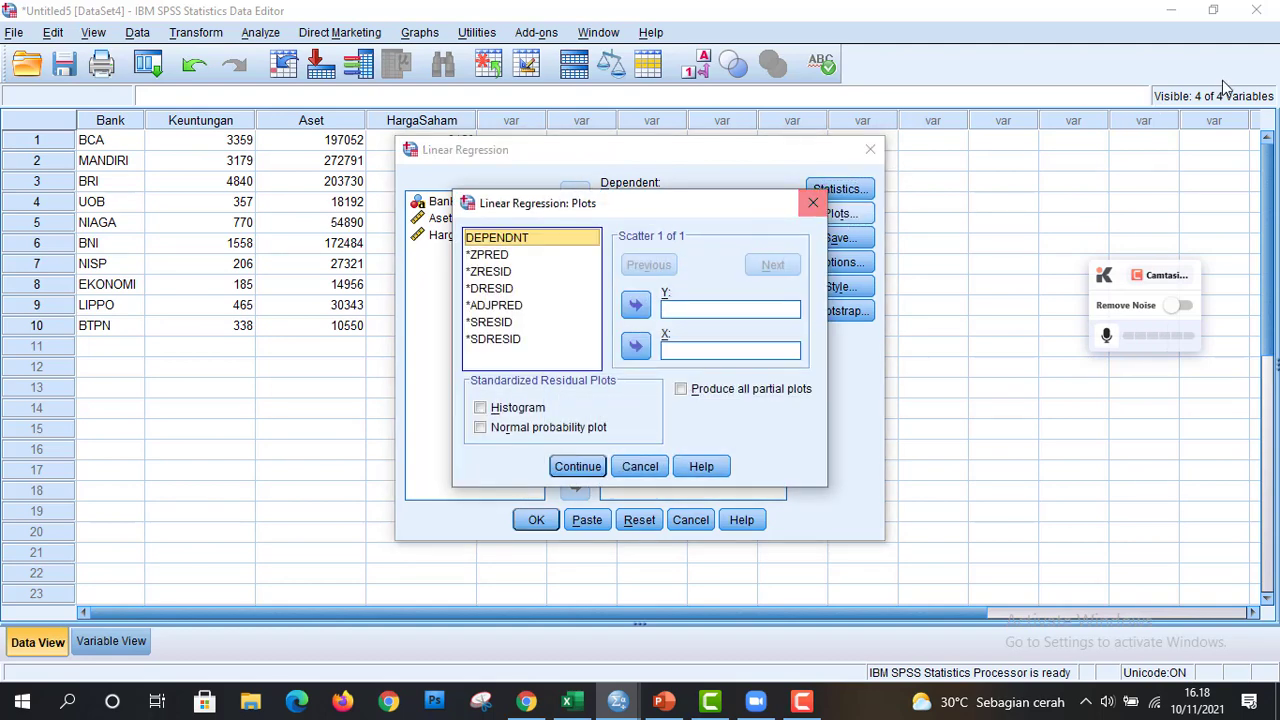
click(1177, 131)
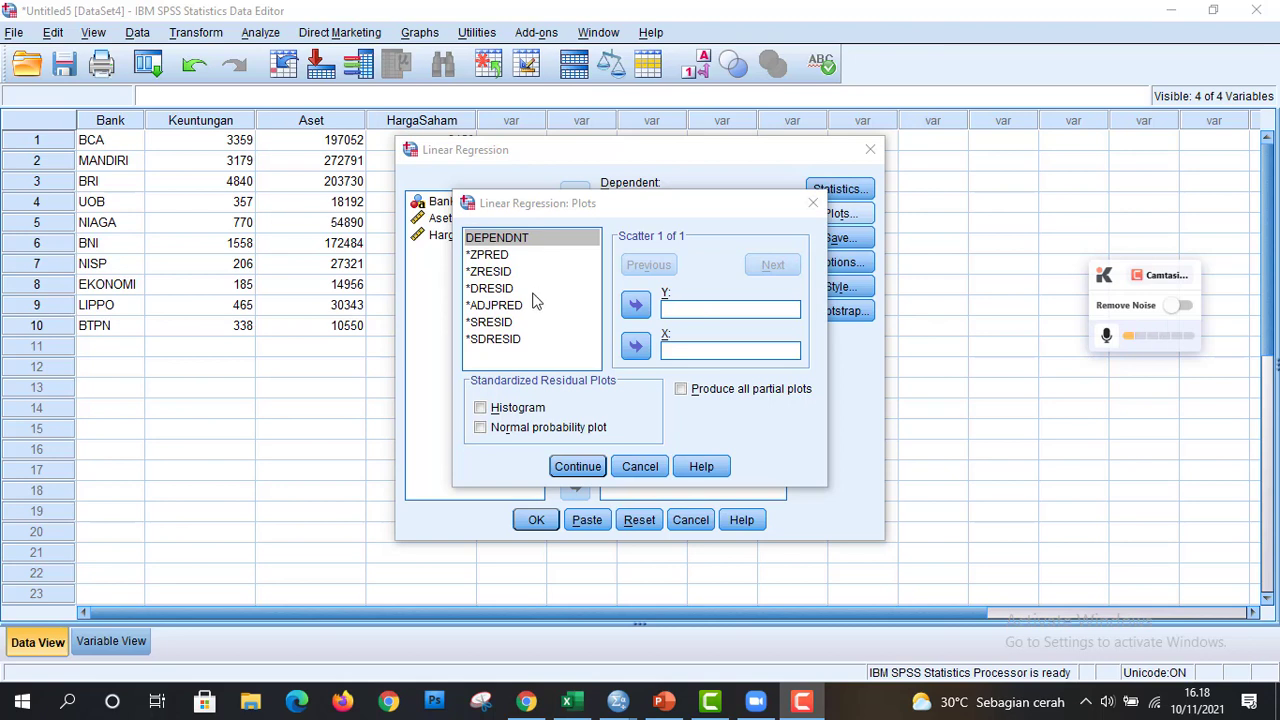
click(499, 323)
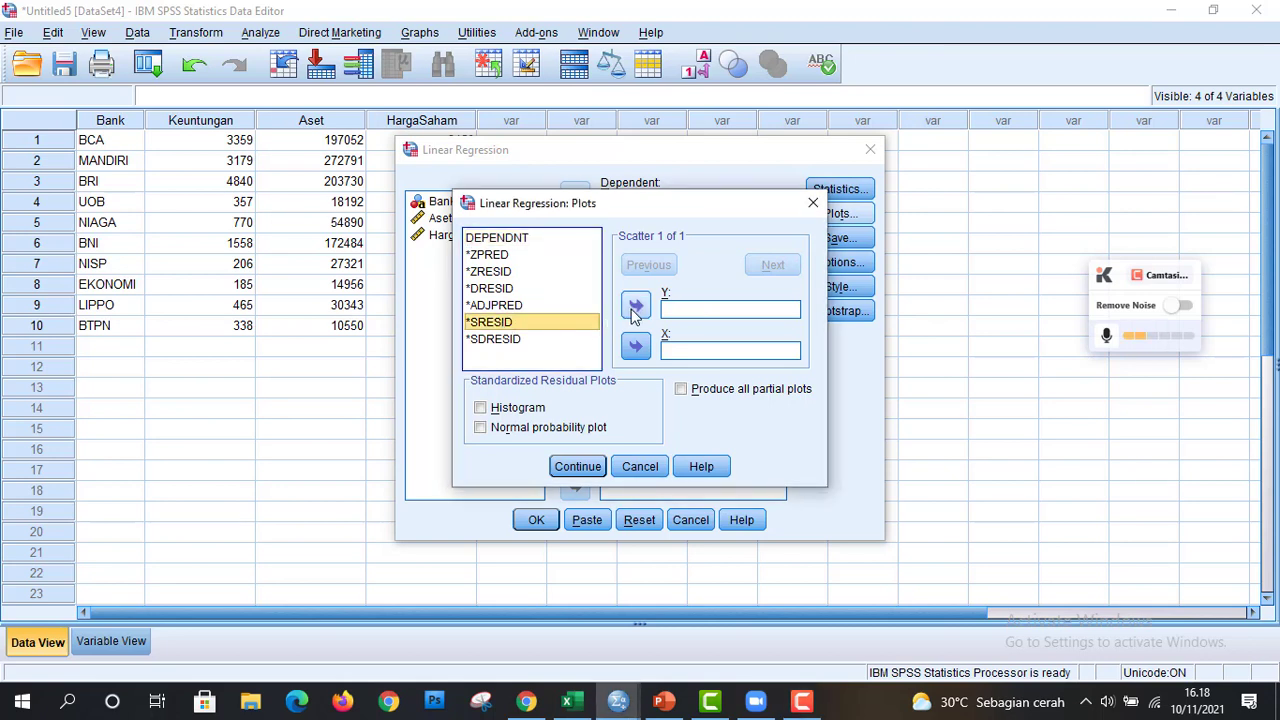
click(634, 307)
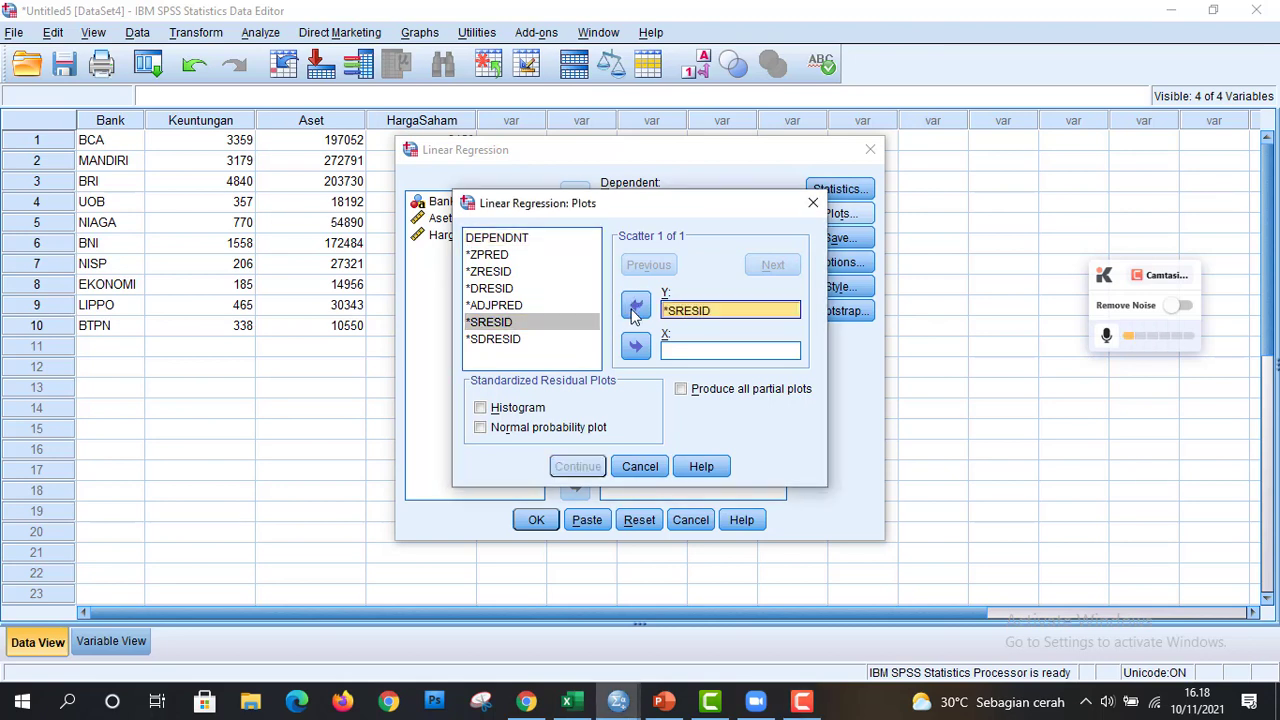
click(490, 256)
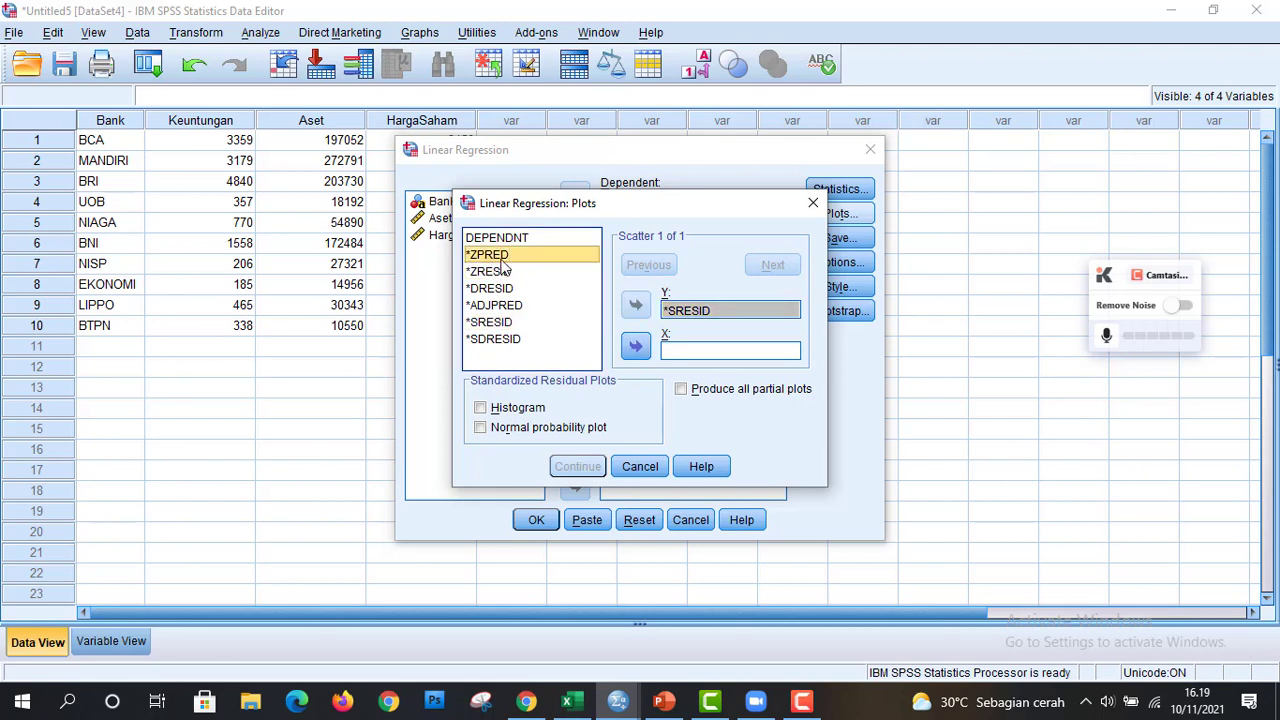
click(638, 348)
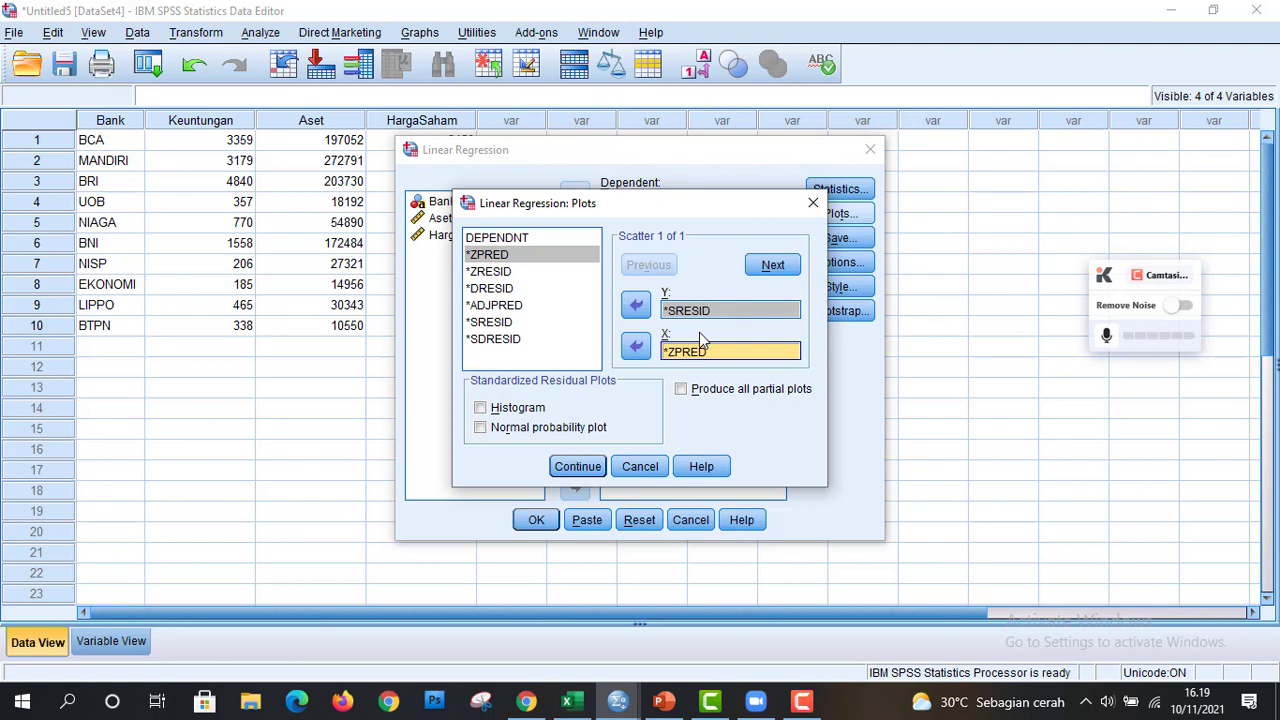
click(480, 409)
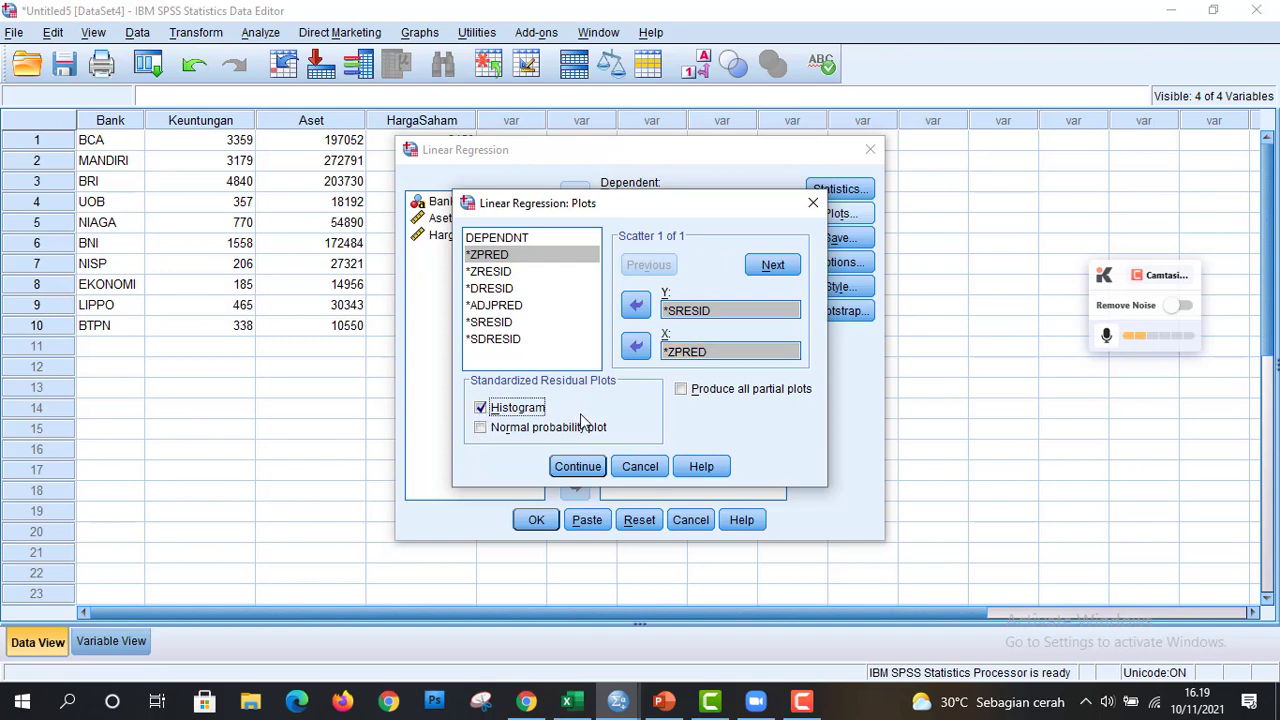
click(578, 466)
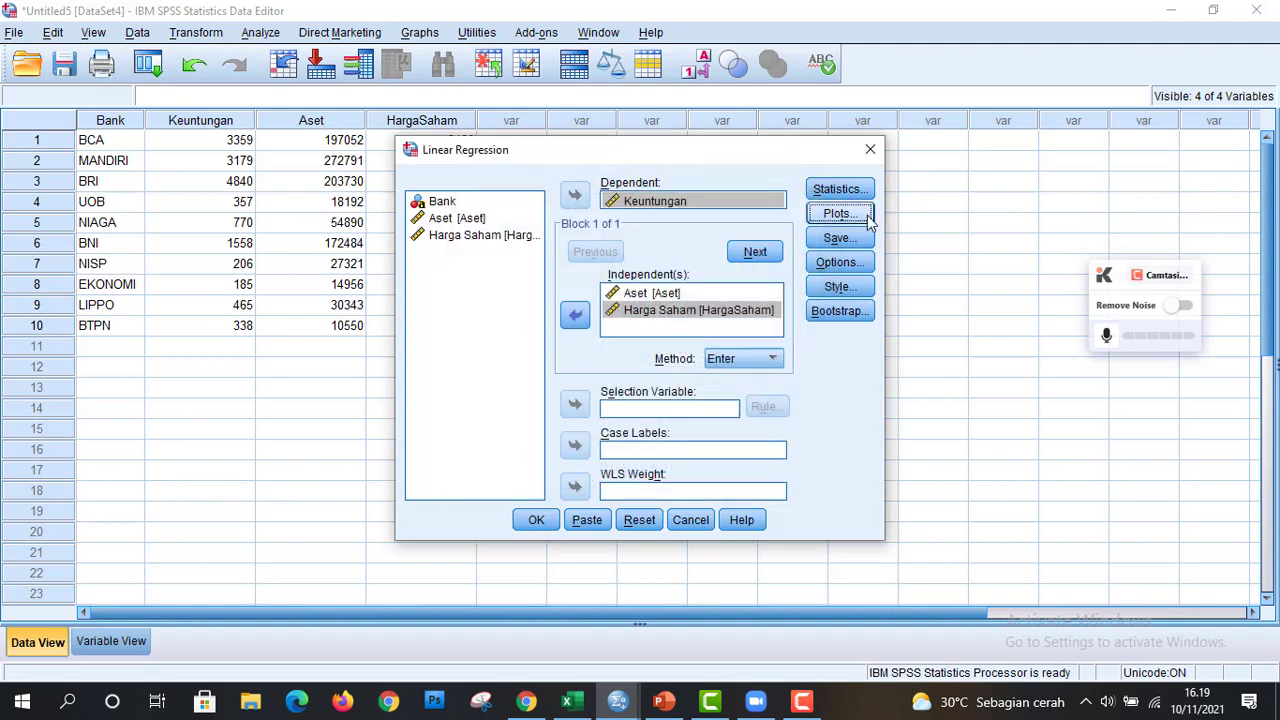
Check the regression's Save and Options settings without changing them and run the regression.
click(840, 238)
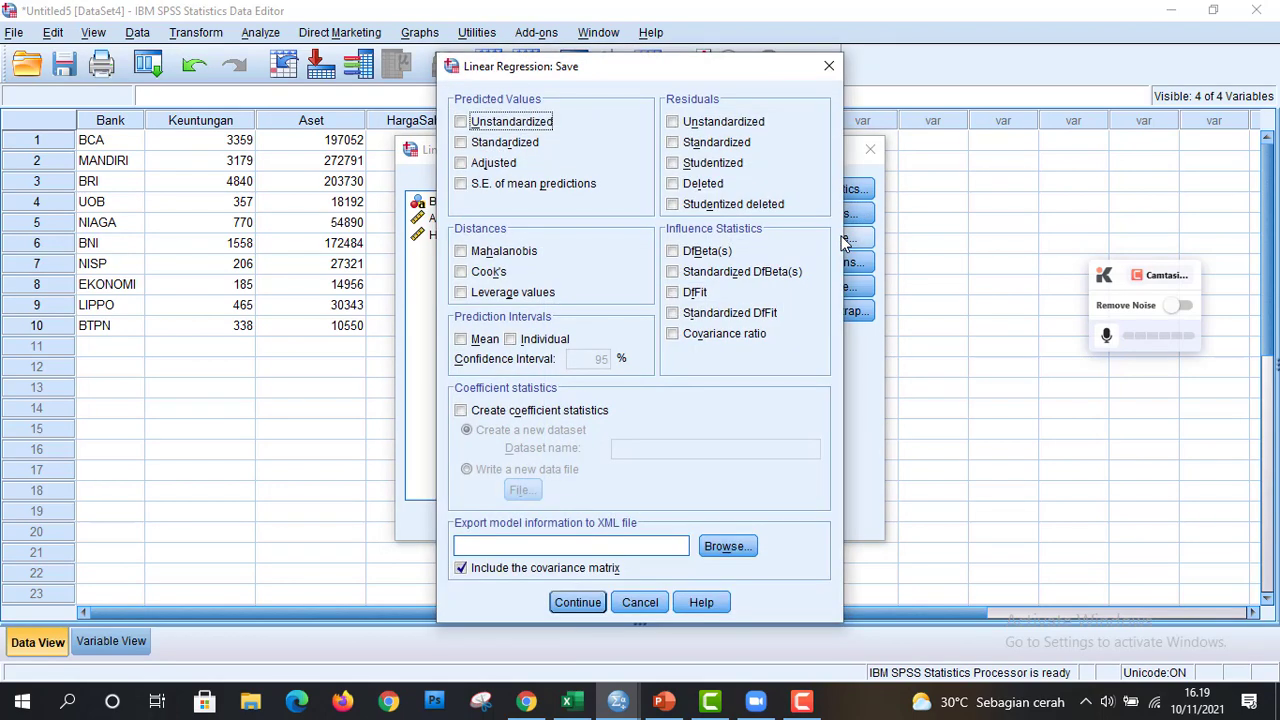
click(829, 66)
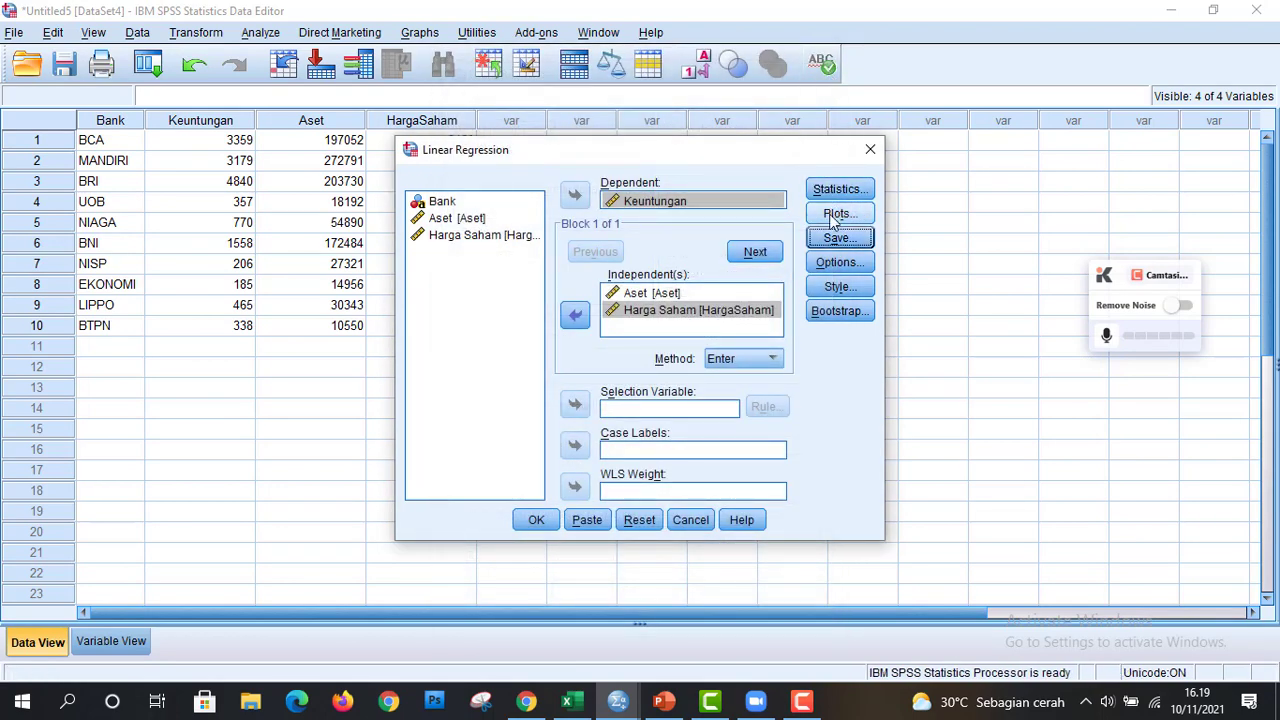
click(840, 262)
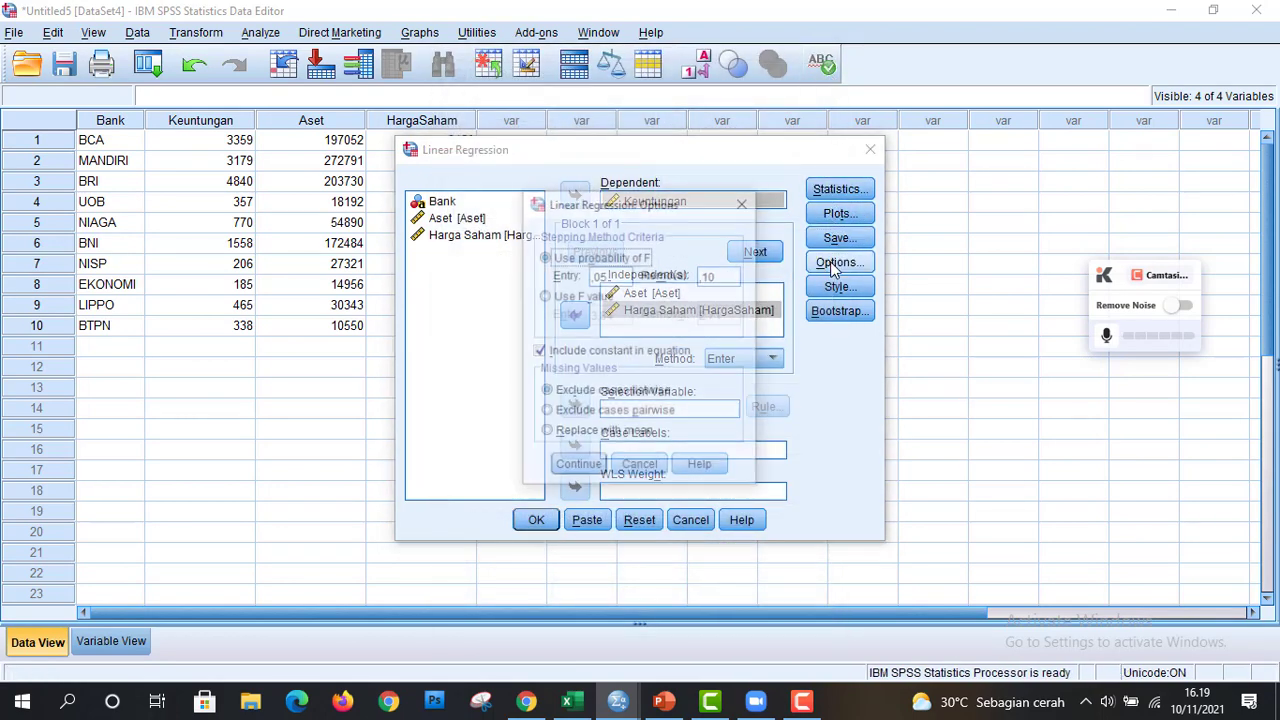
click(743, 203)
click(537, 517)
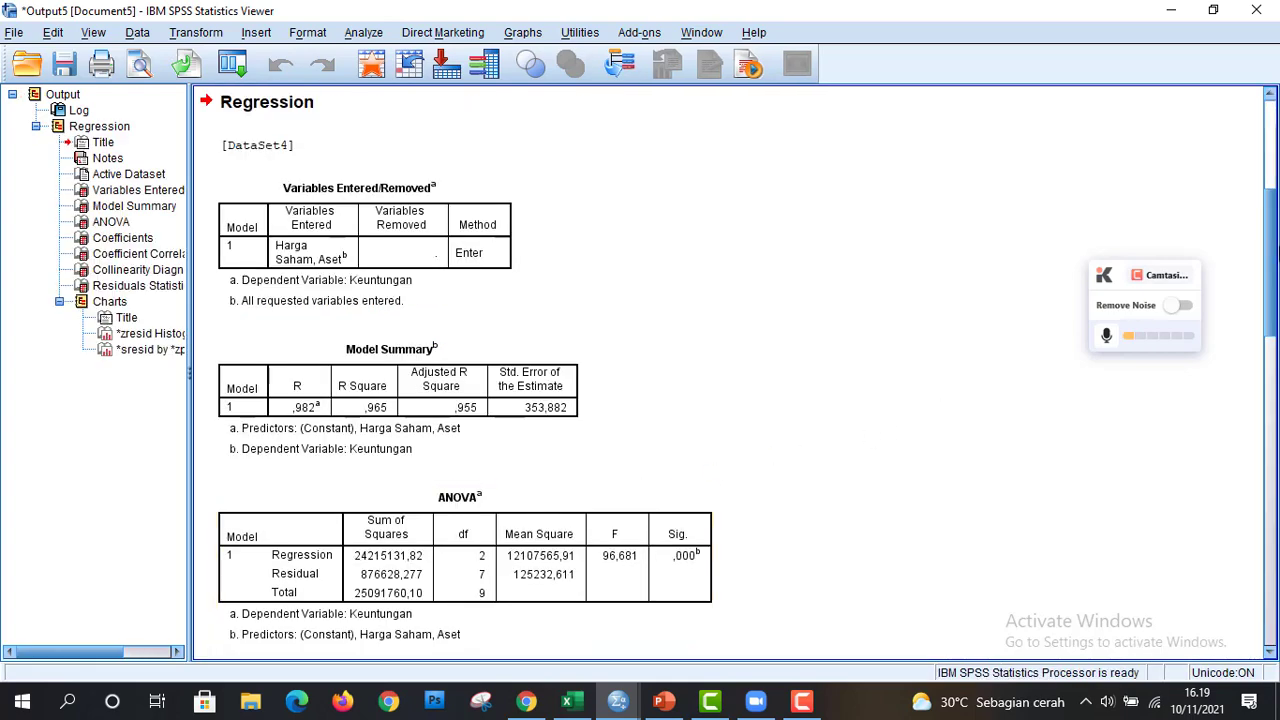
Examine the residual histogram in the regression output and compare it with the example histogram on PowerPoint slide 4.
scroll(1268, 293, down, 1)
drag(1268, 293, 1253, 568)
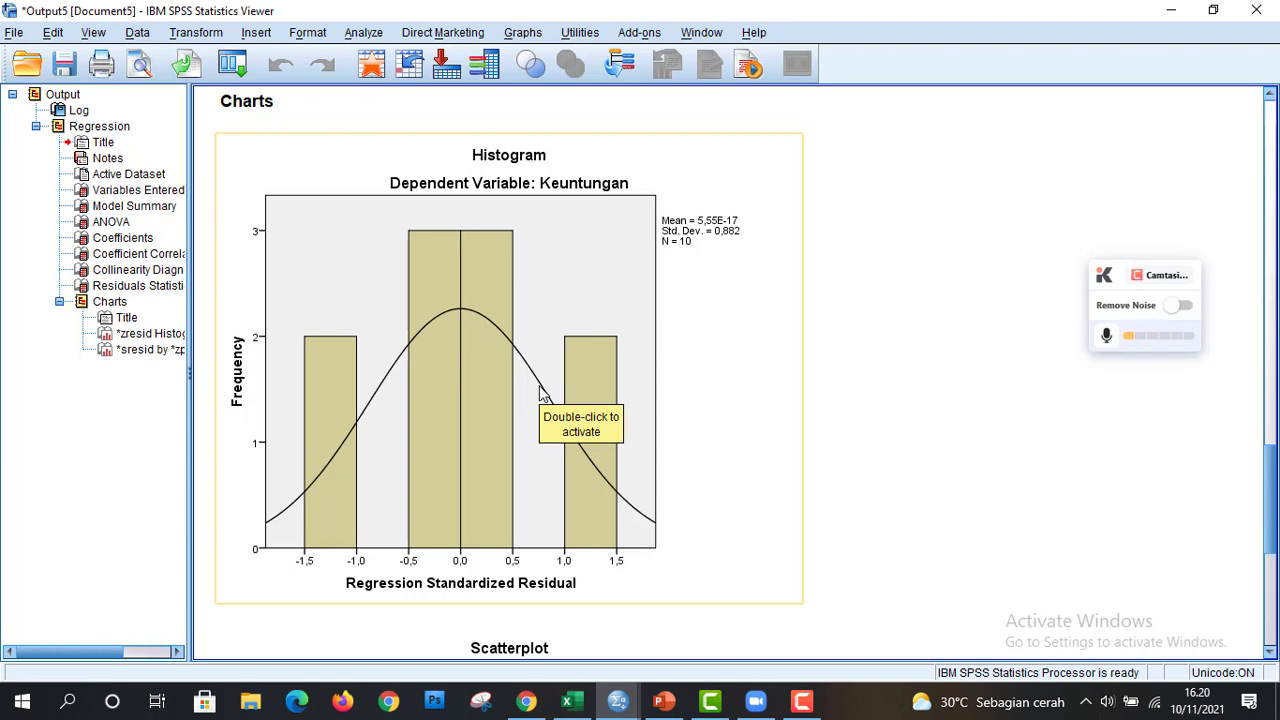
click(664, 702)
click(87, 517)
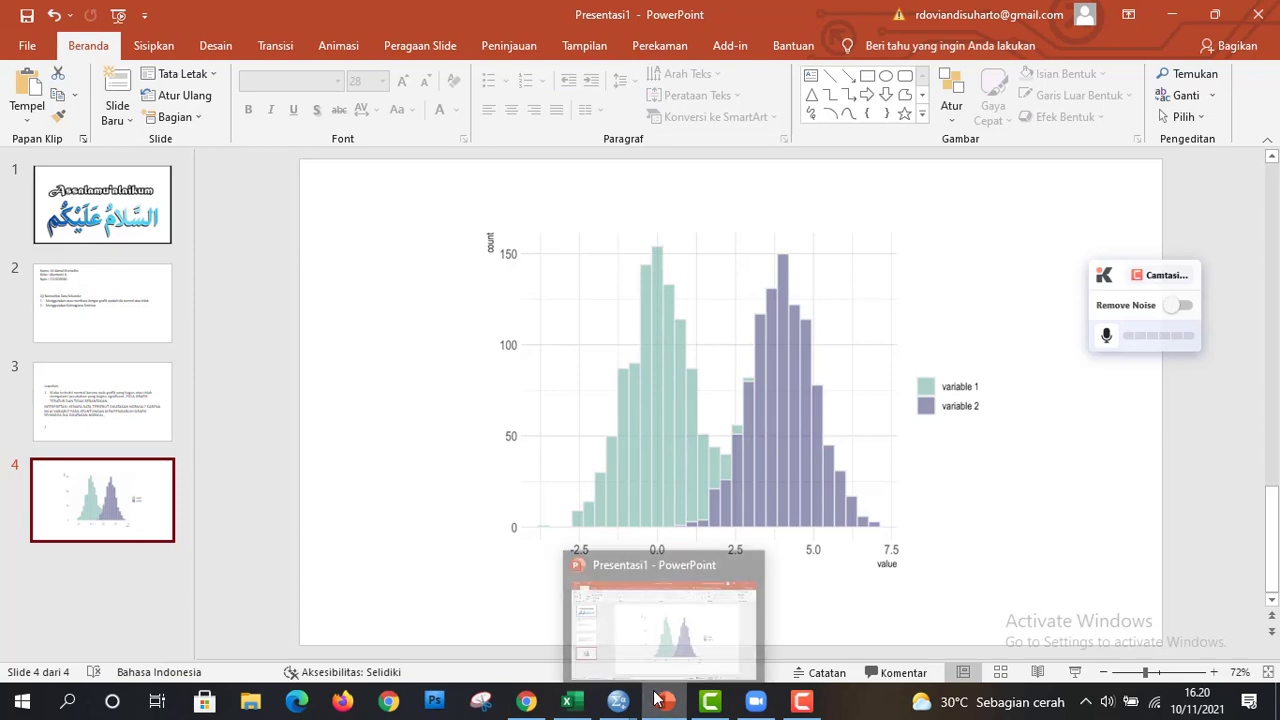
click(620, 704)
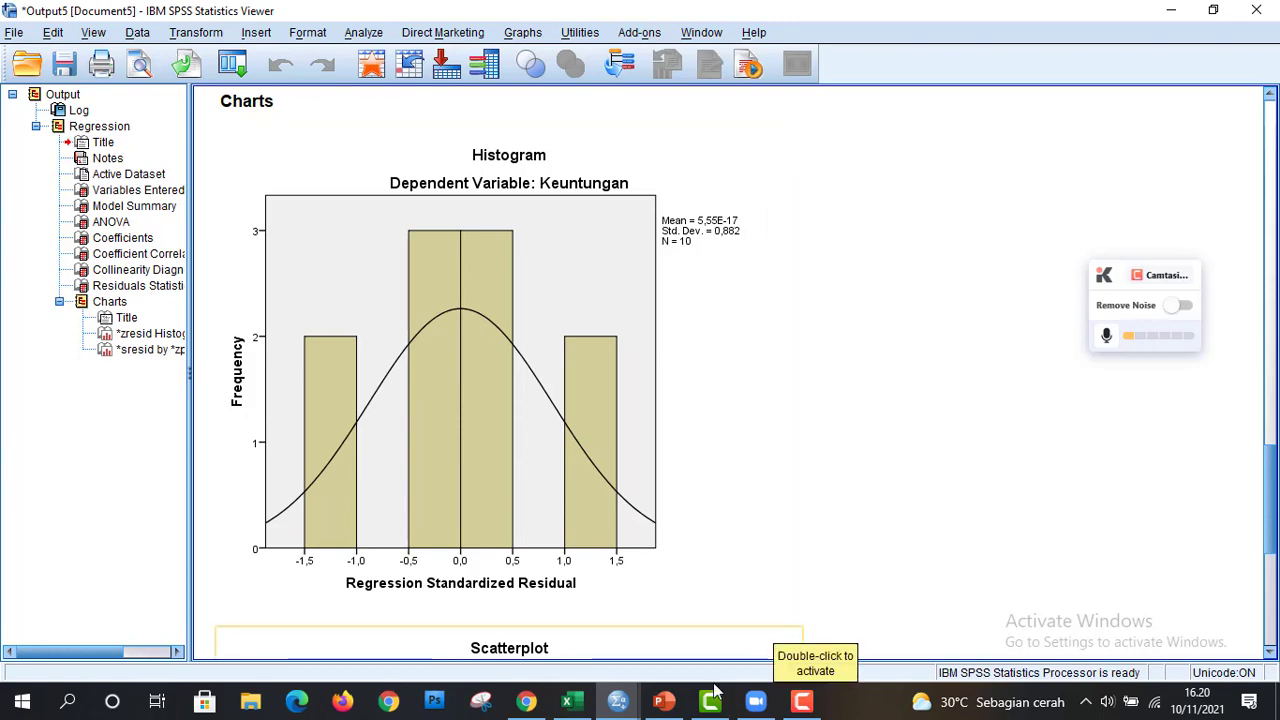
Review the normality test methods on slide 2 and the written answer on slide 3 in PowerPoint.
click(664, 701)
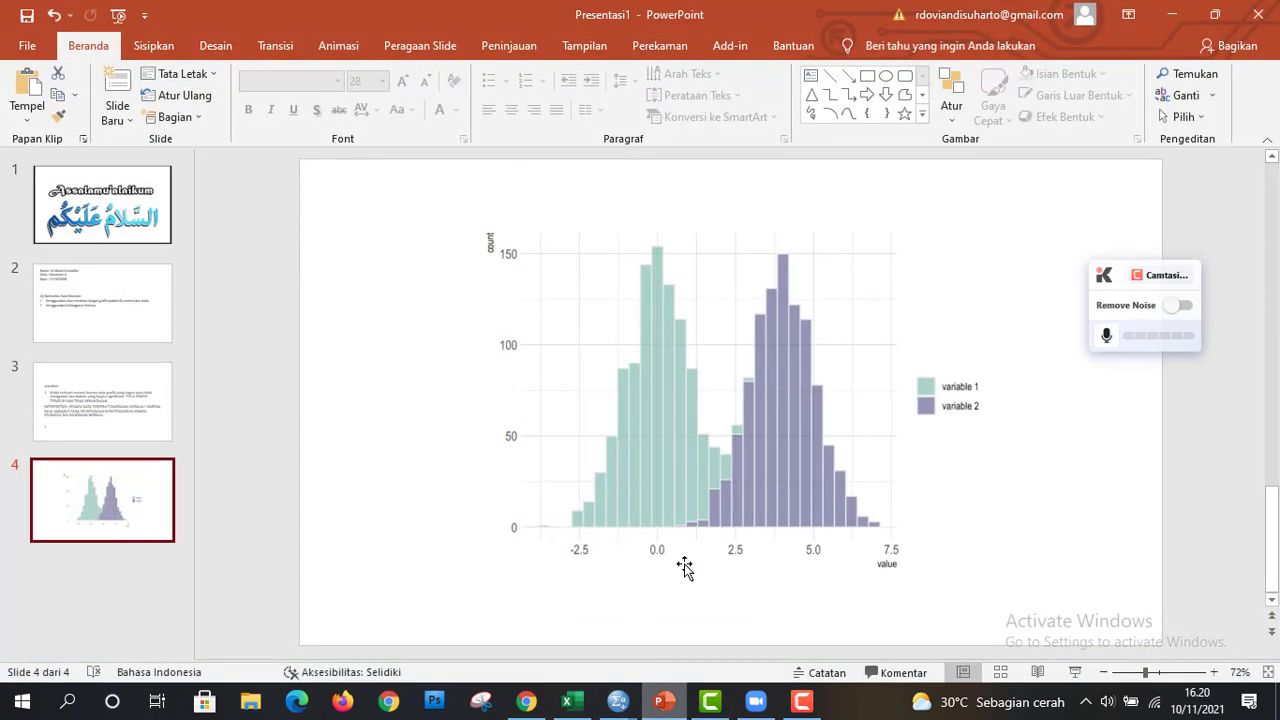
click(118, 310)
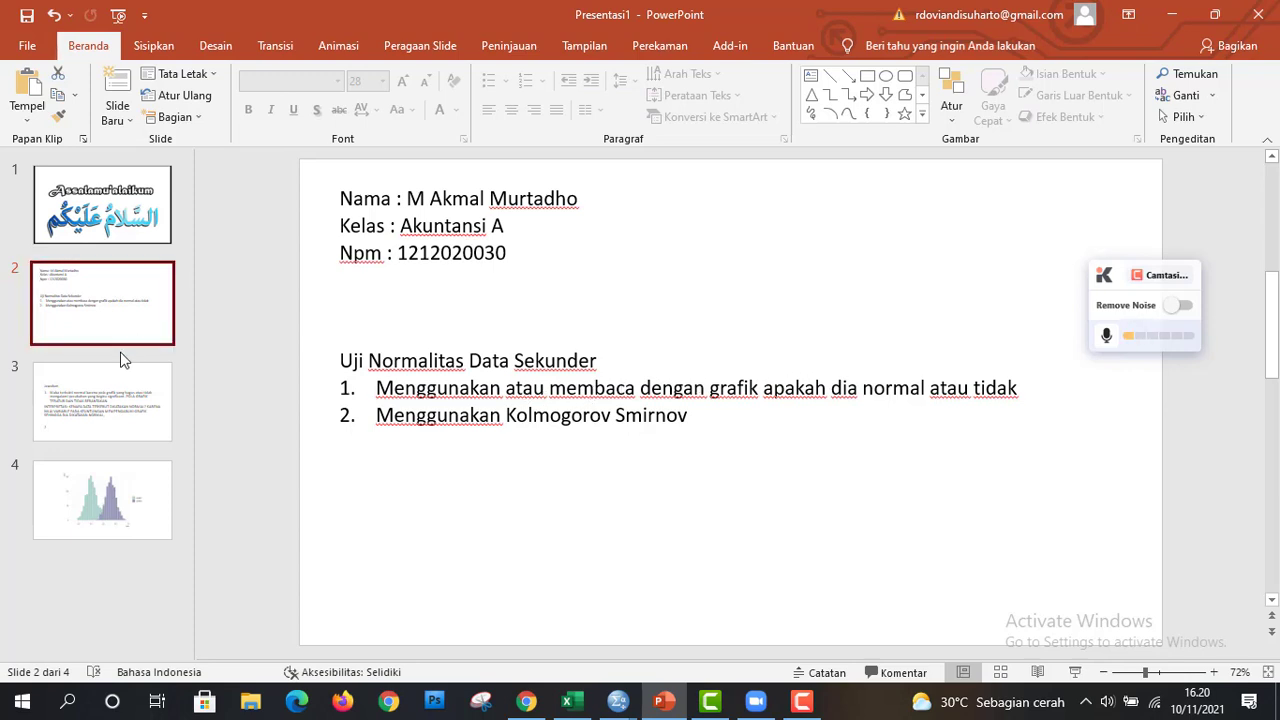
click(108, 387)
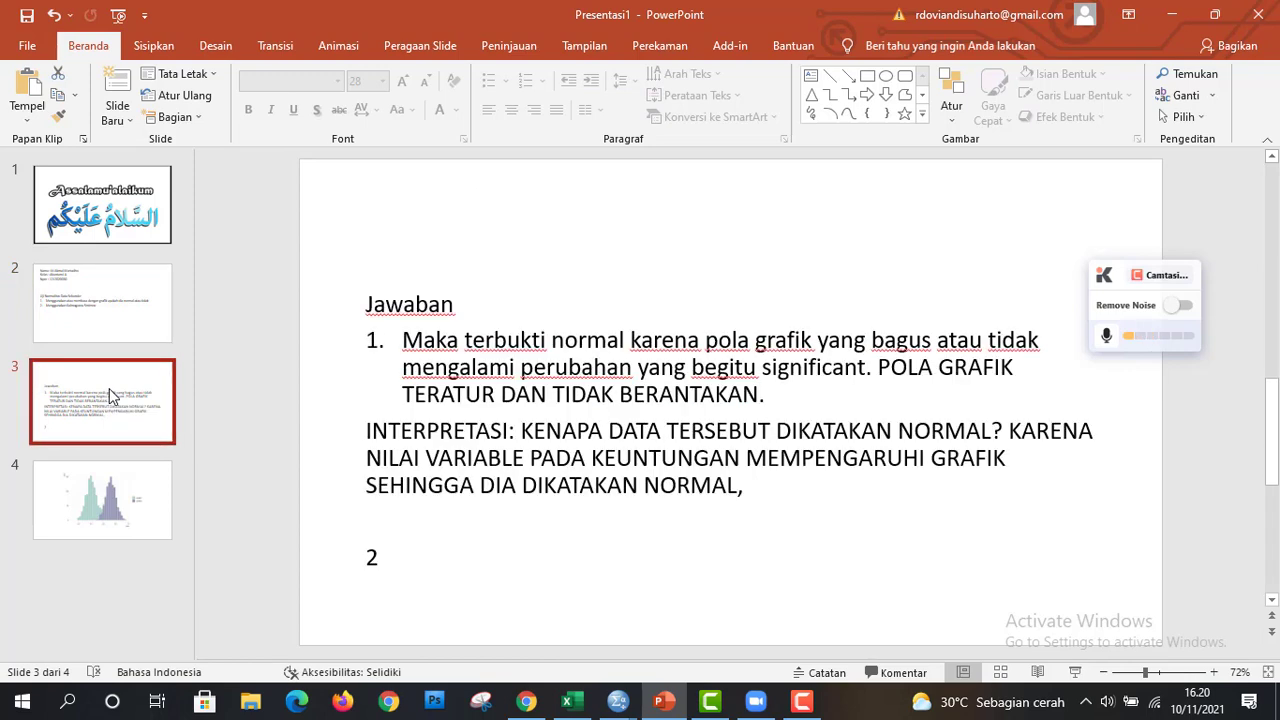
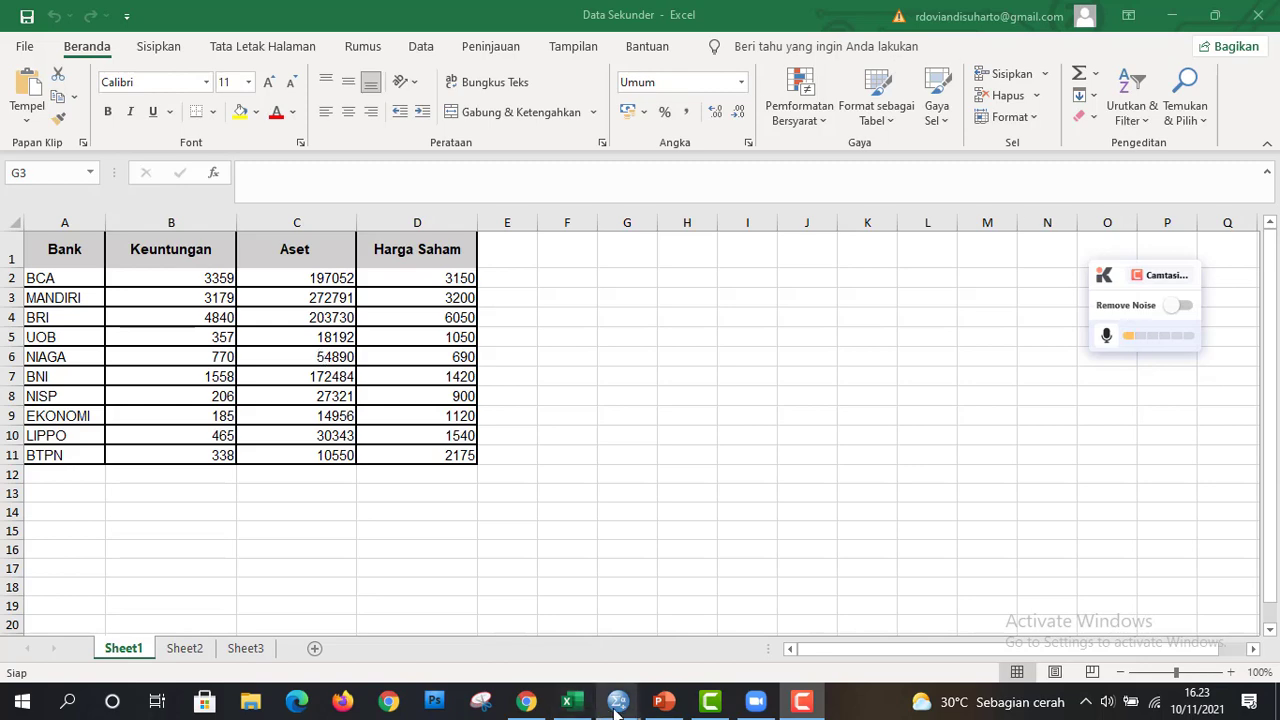
click(664, 702)
click(119, 305)
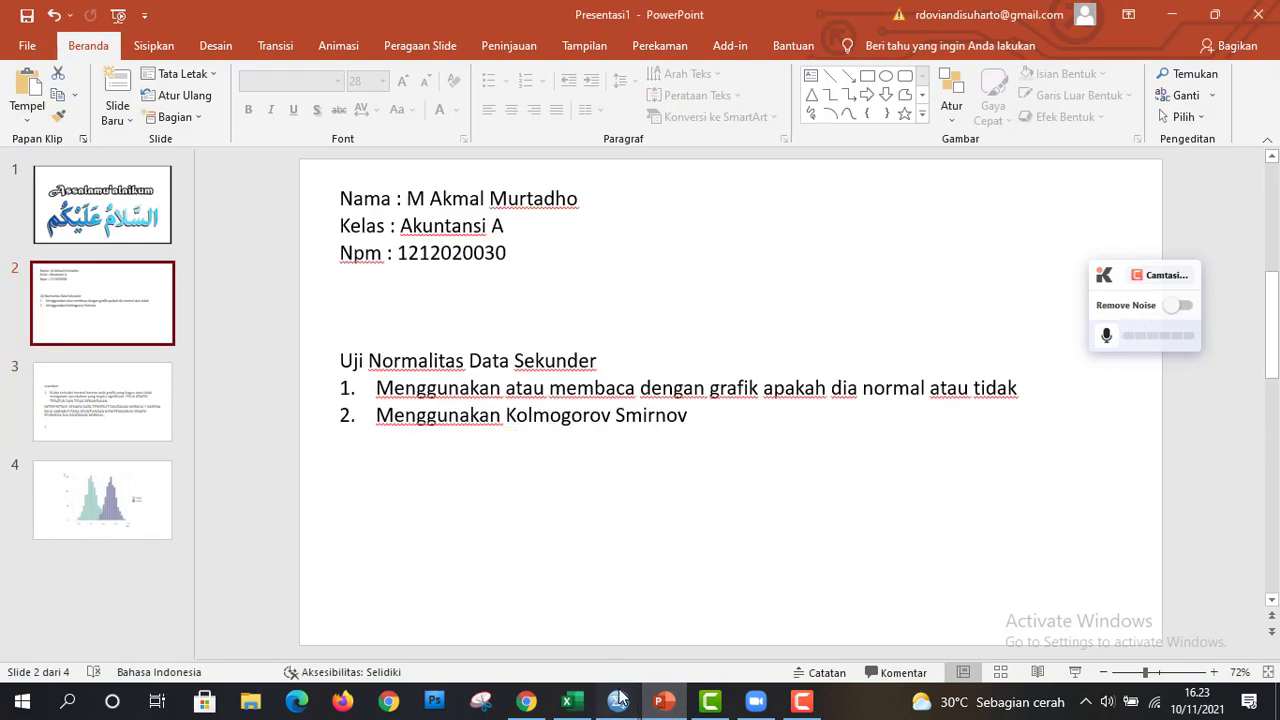
Switch to the Untitled5 dataset in SPSS and reopen its linear regression setup.
mouse_move(620, 698)
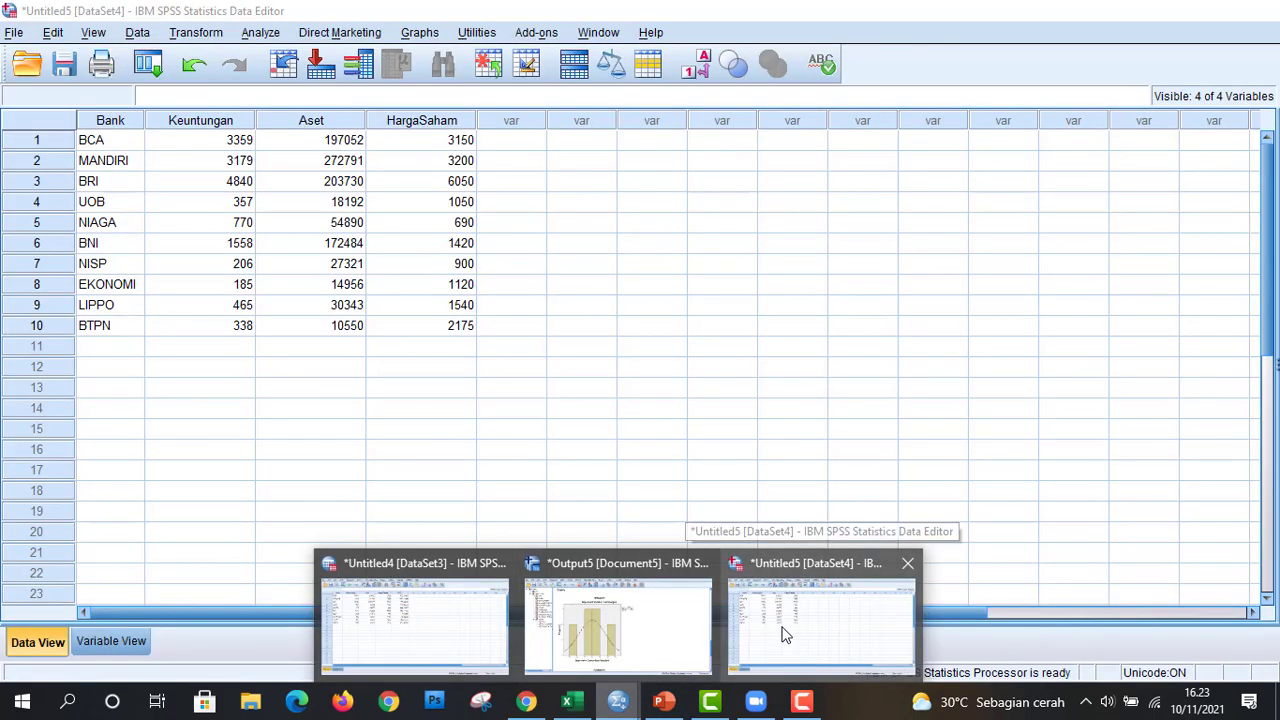
click(785, 636)
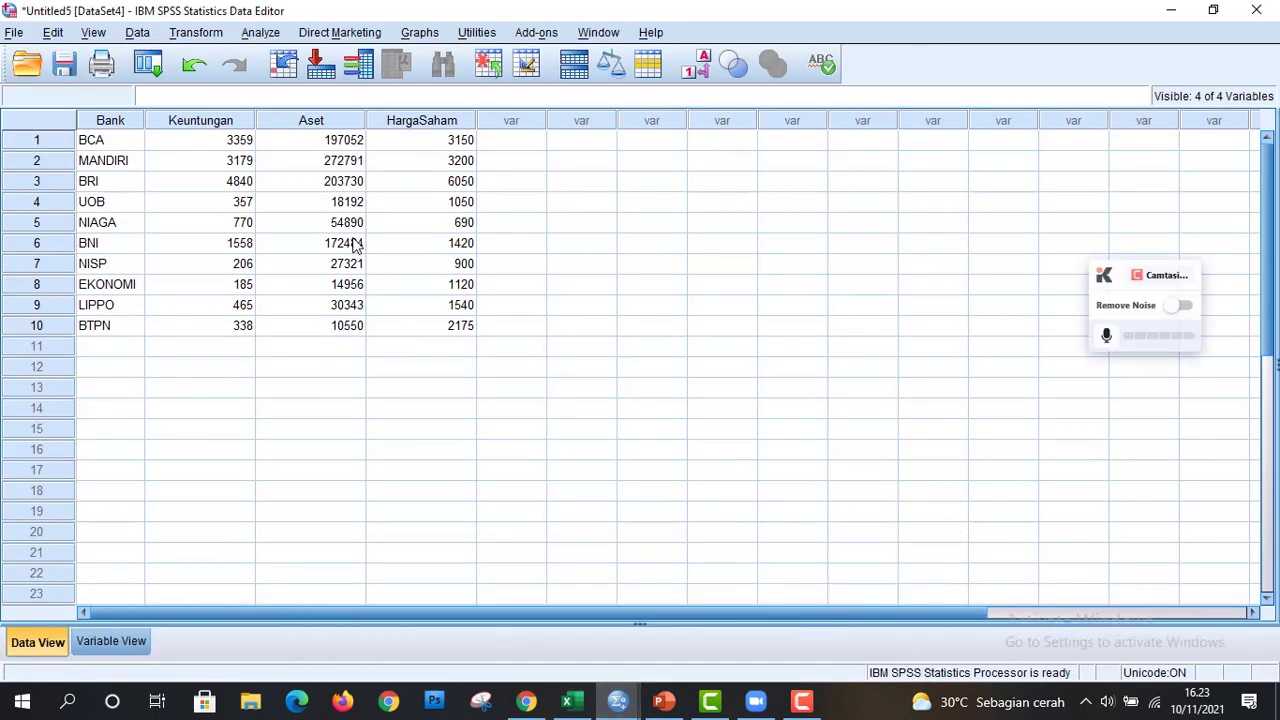
click(268, 34)
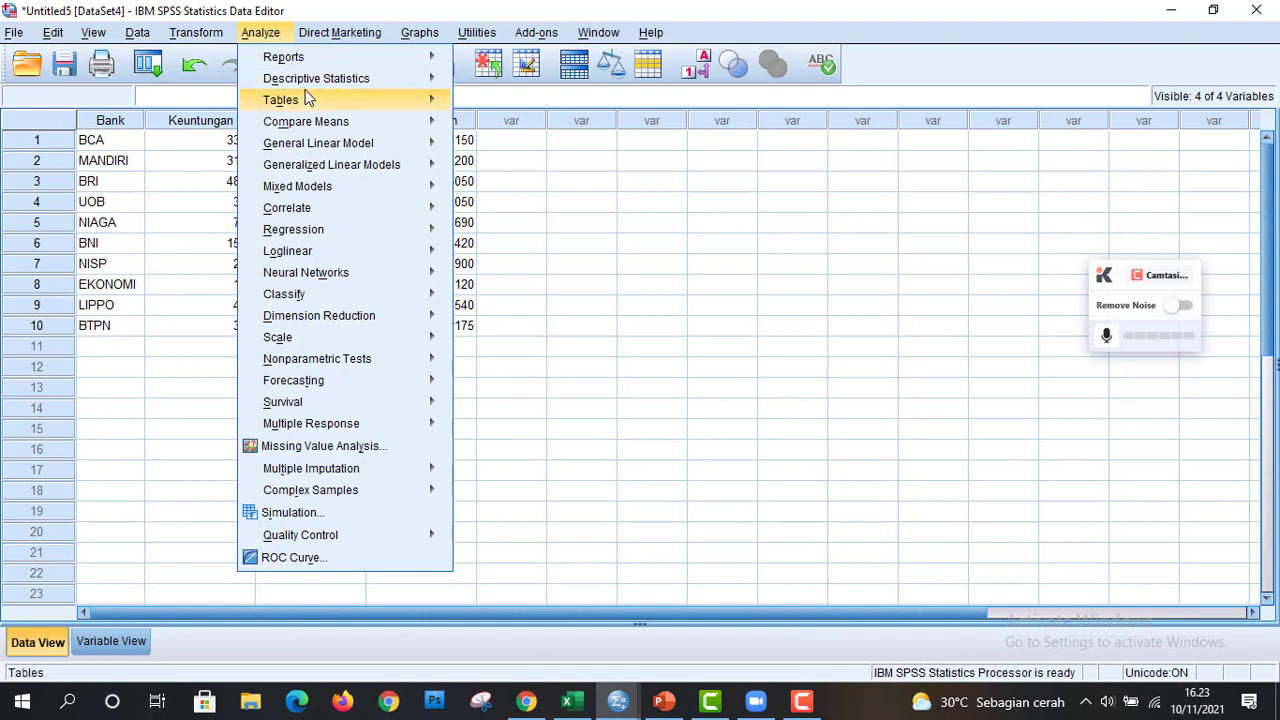
mouse_move(333, 232)
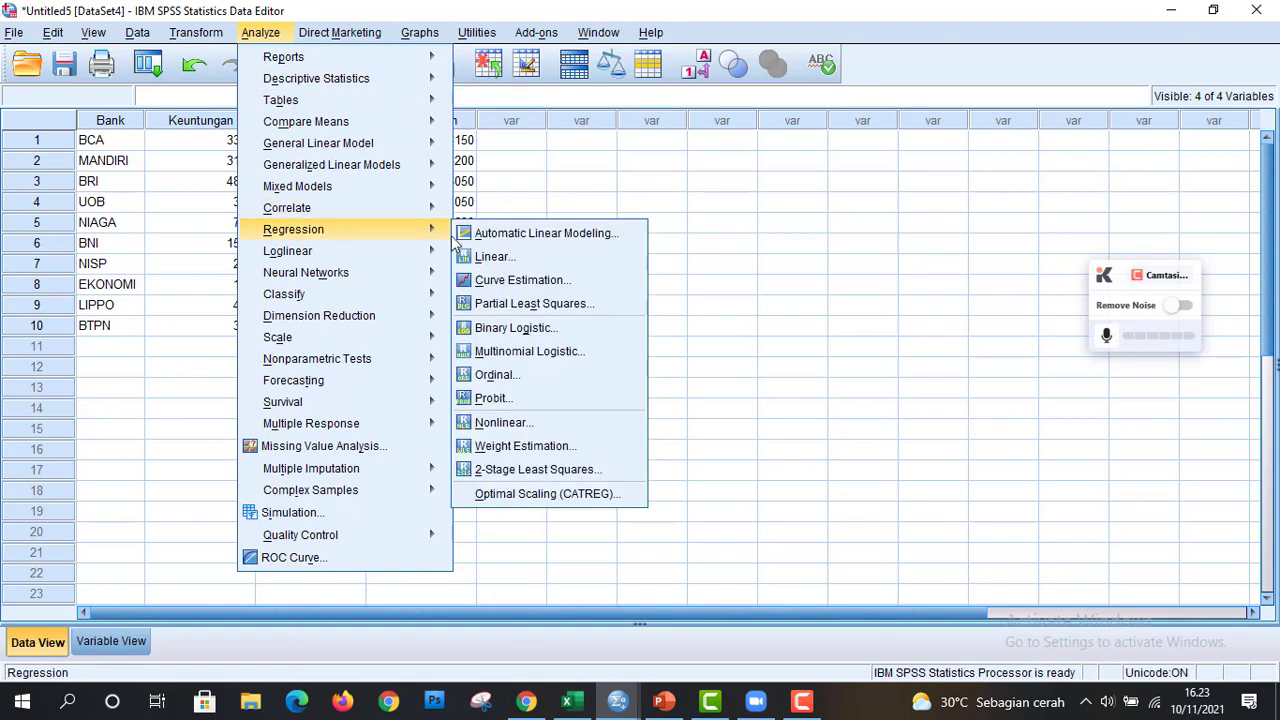
click(492, 258)
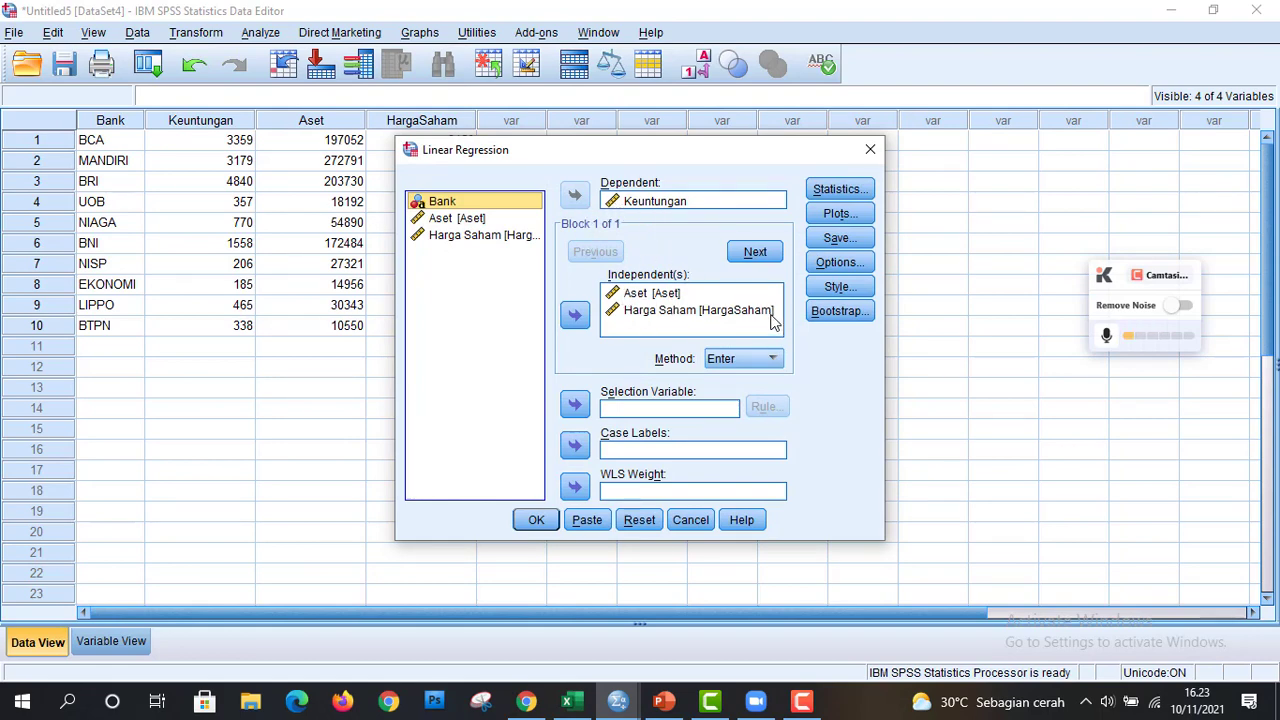
Check the statistics and plot settings of the regression, leaving both unchanged.
click(829, 193)
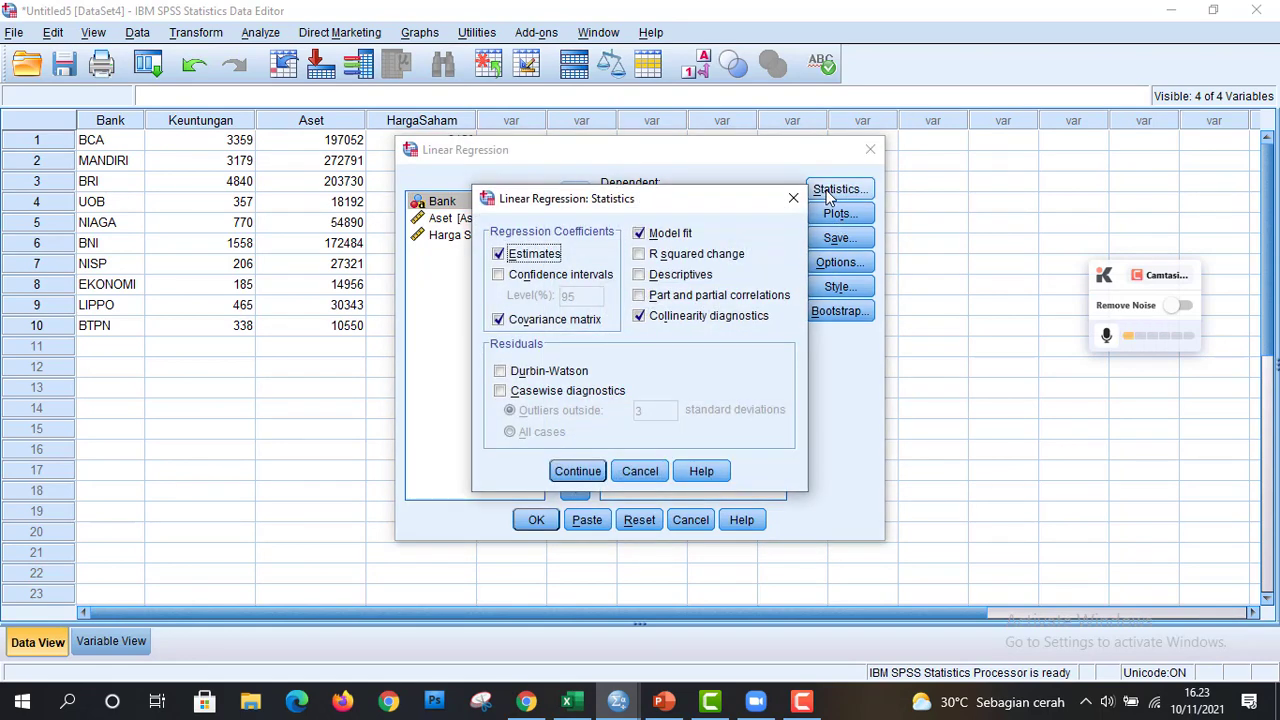
click(800, 200)
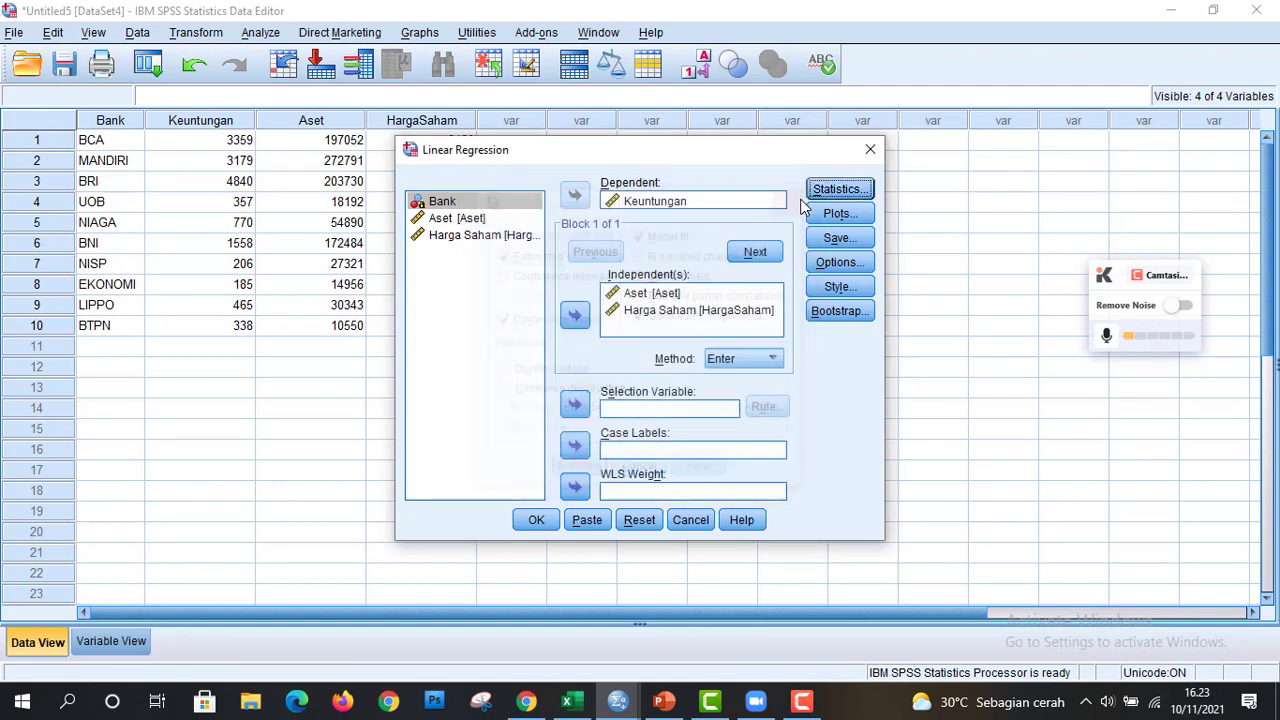
click(838, 214)
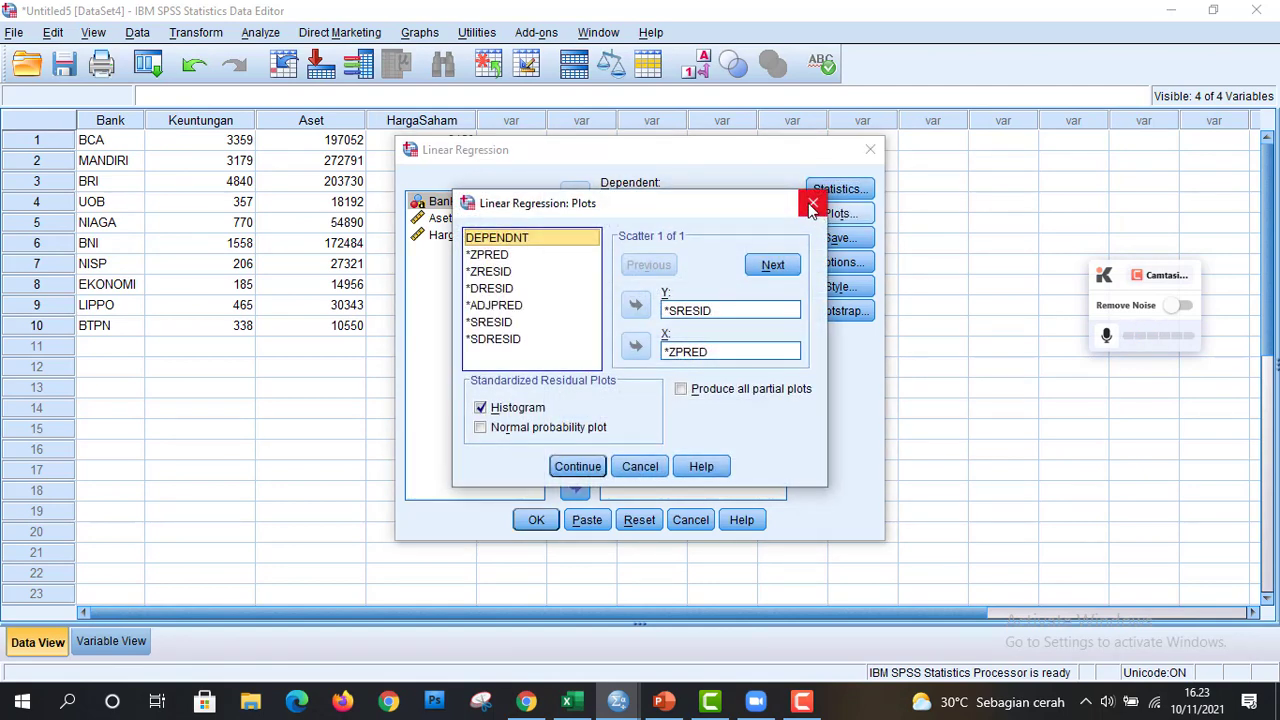
click(812, 206)
Save the unstandardized residuals as a new variable and rerun the regression.
click(838, 238)
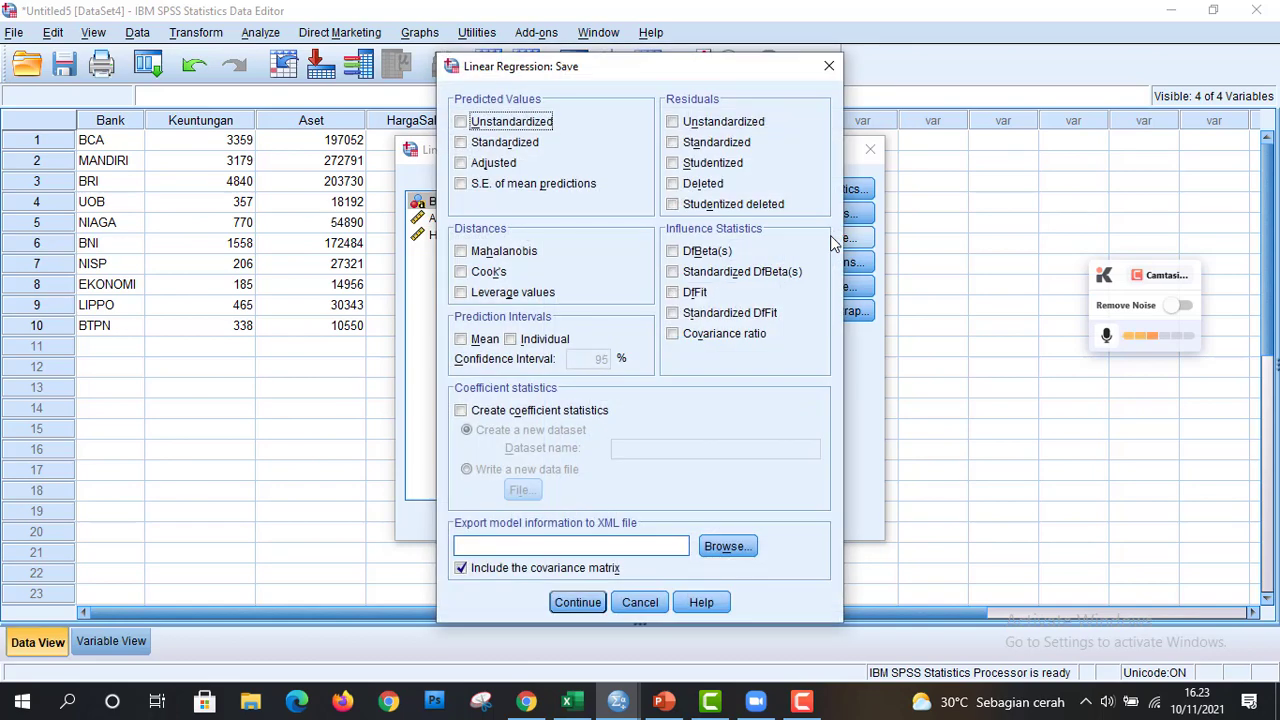
click(672, 122)
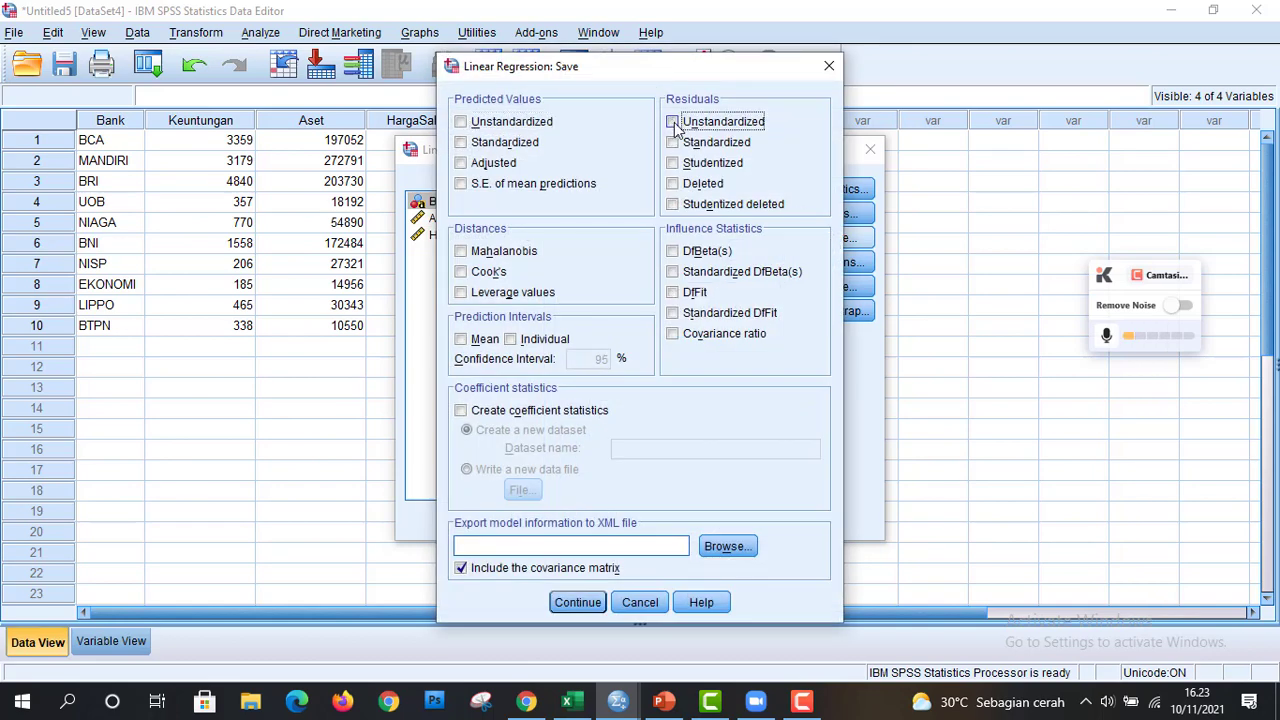
click(577, 602)
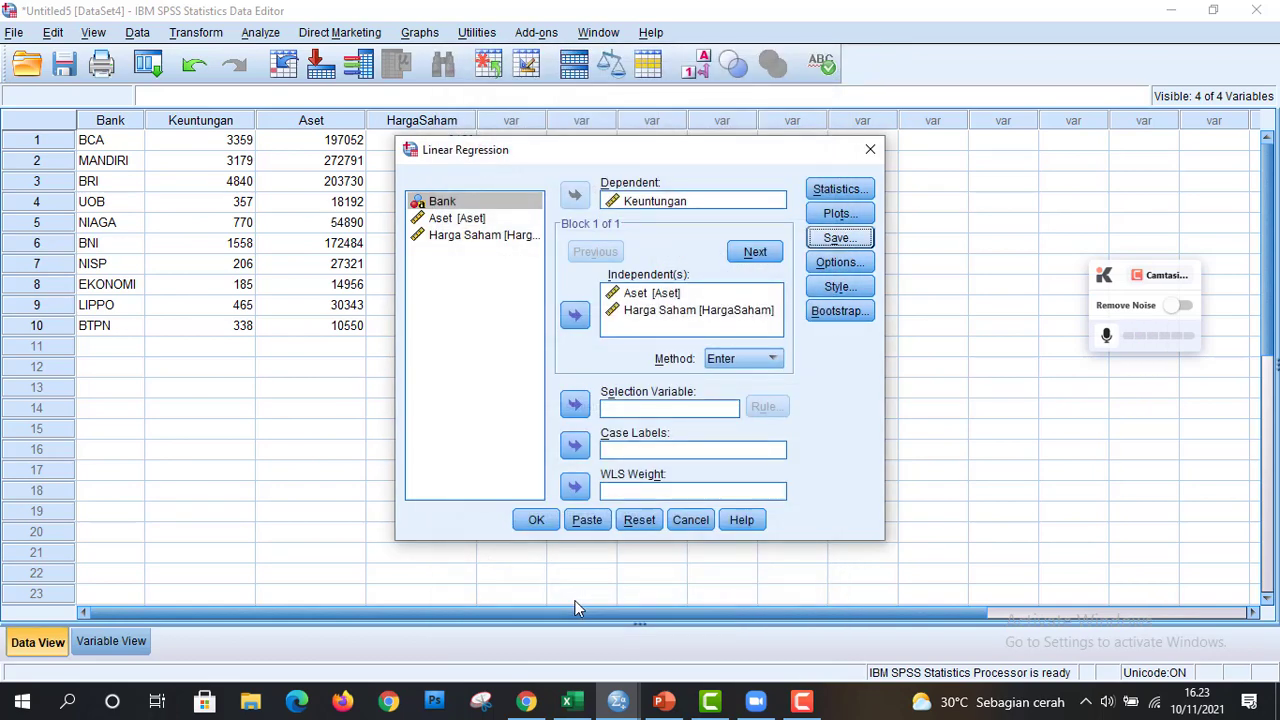
click(536, 519)
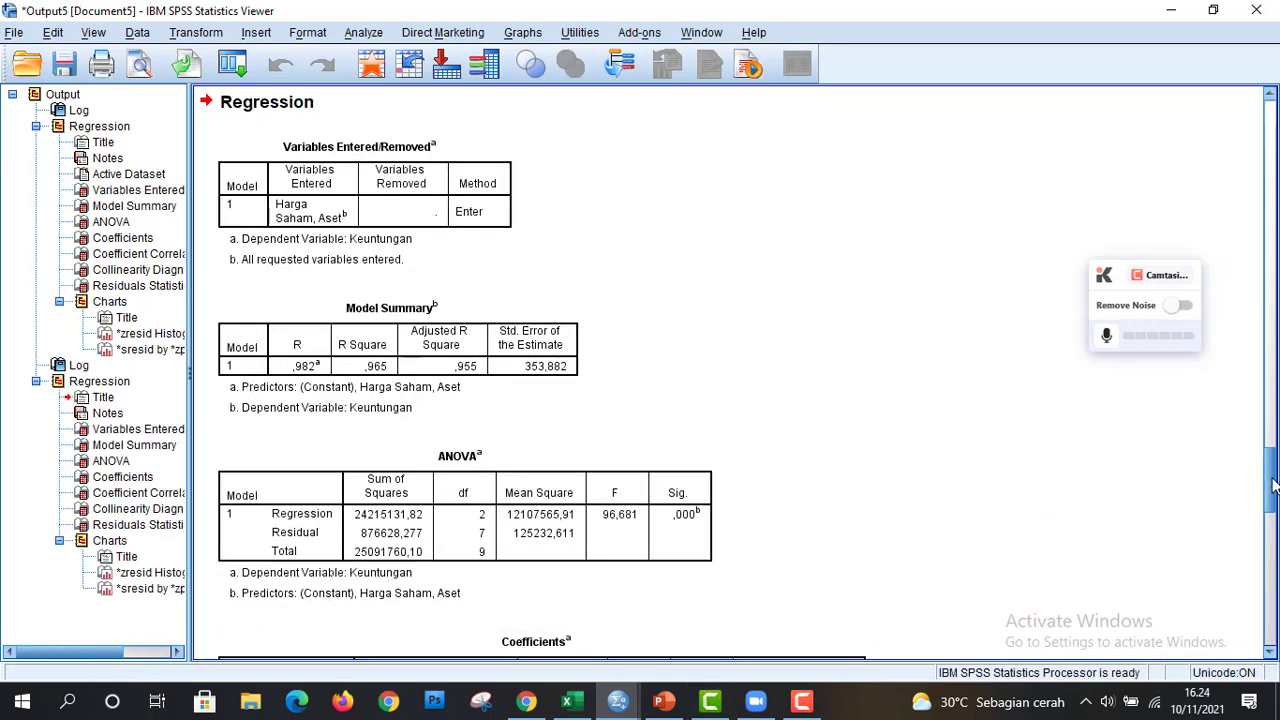
Look through the new regression output down to the scatterplot and return to the Untitled5 dataset.
drag(1273, 485, 1275, 660)
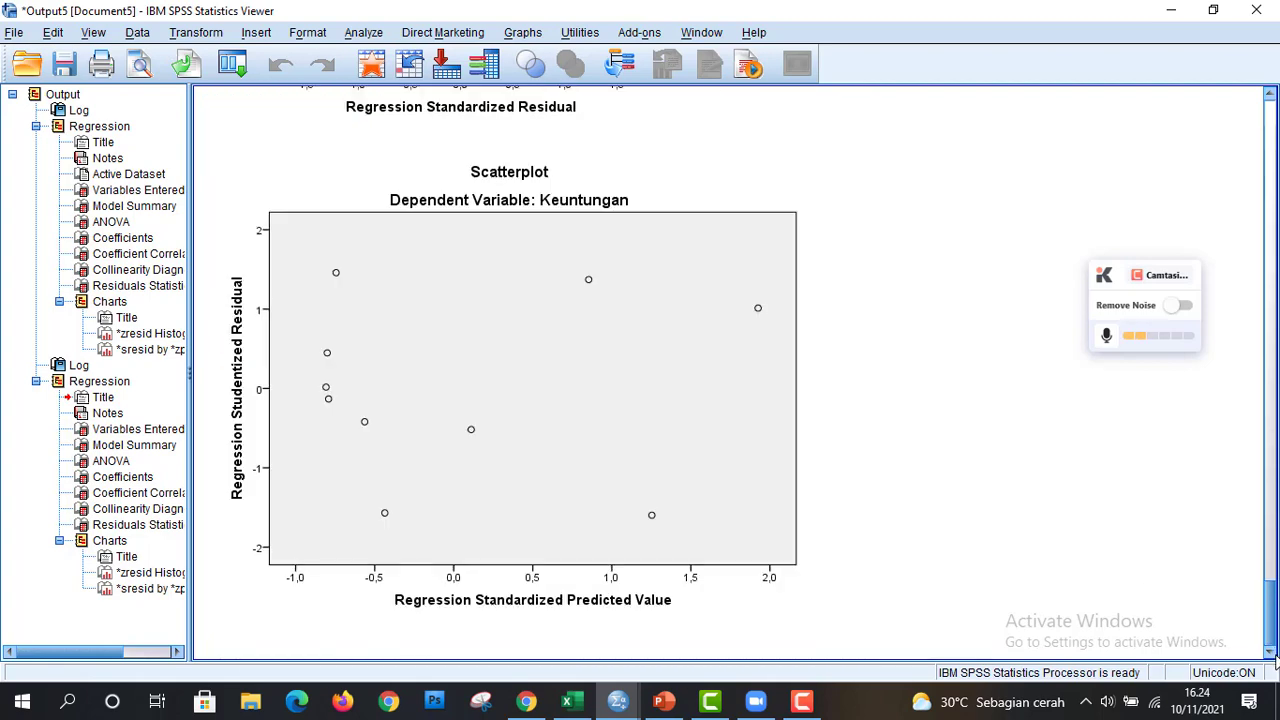
mouse_move(618, 702)
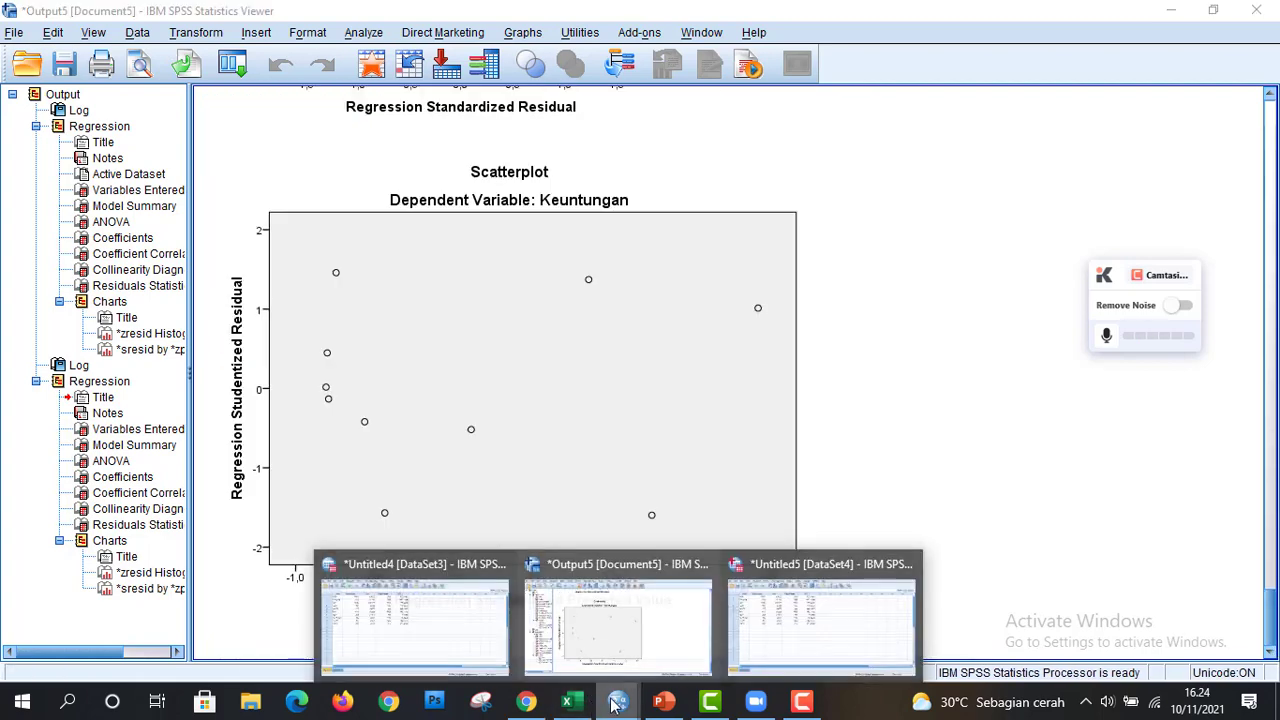
click(792, 628)
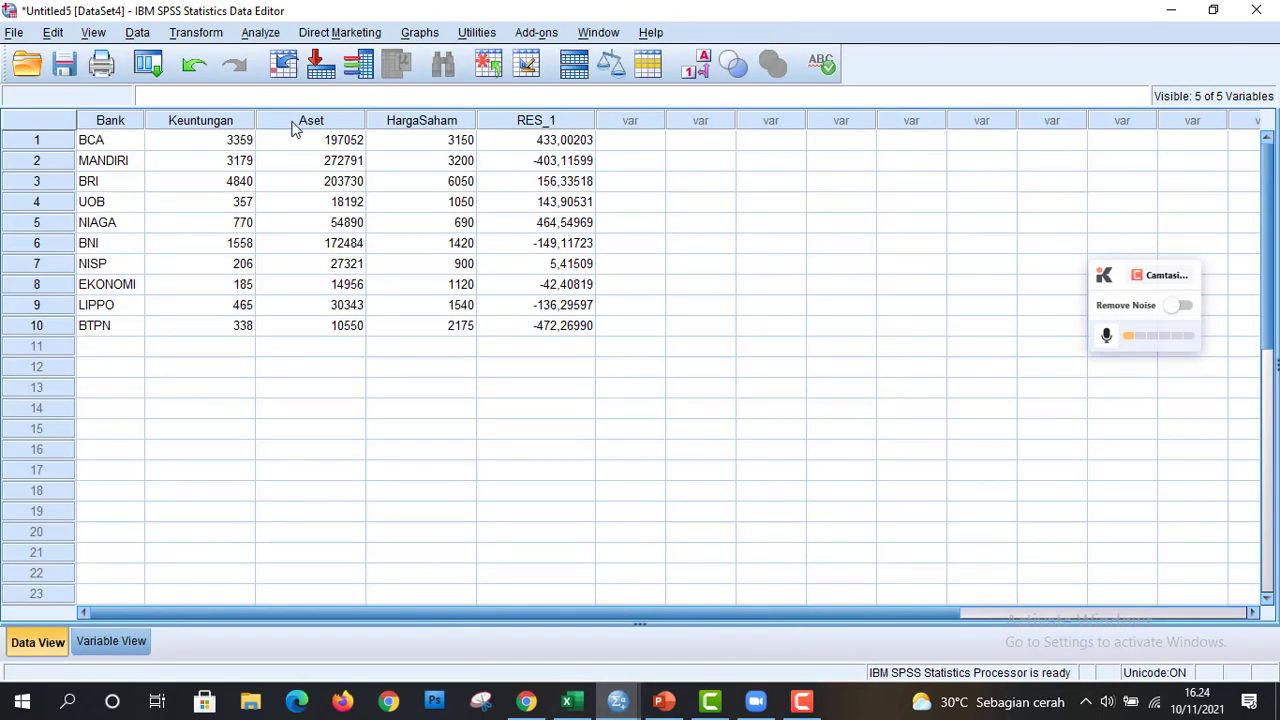
Run a legacy one-sample Kolmogorov-Smirnov test on the Unstandardized Residual variable against the Normal distribution.
click(281, 36)
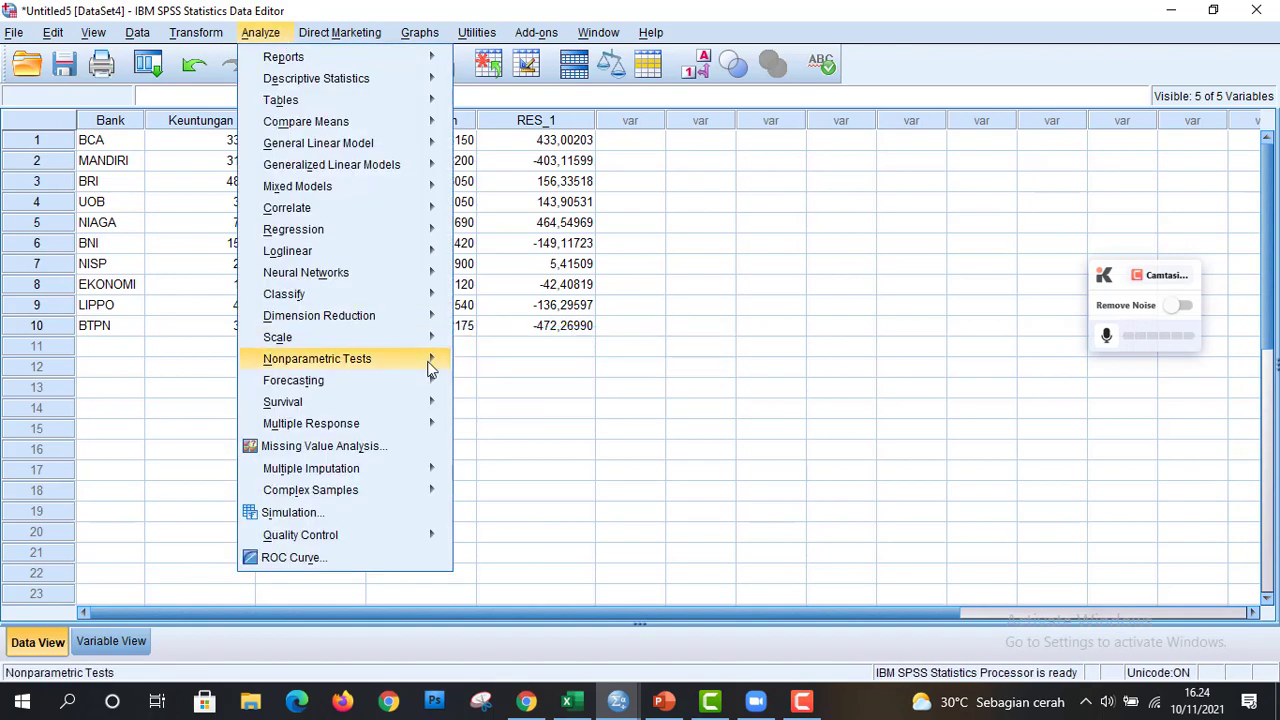
mouse_move(424, 368)
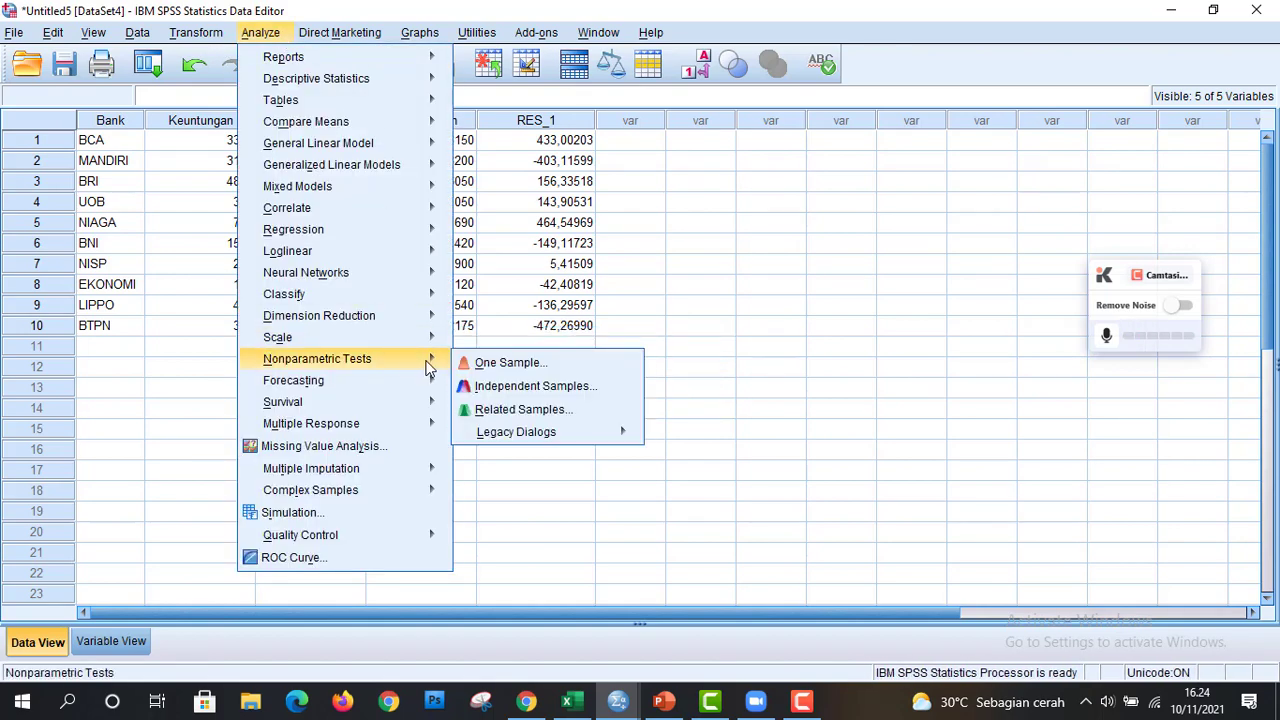
mouse_move(513, 437)
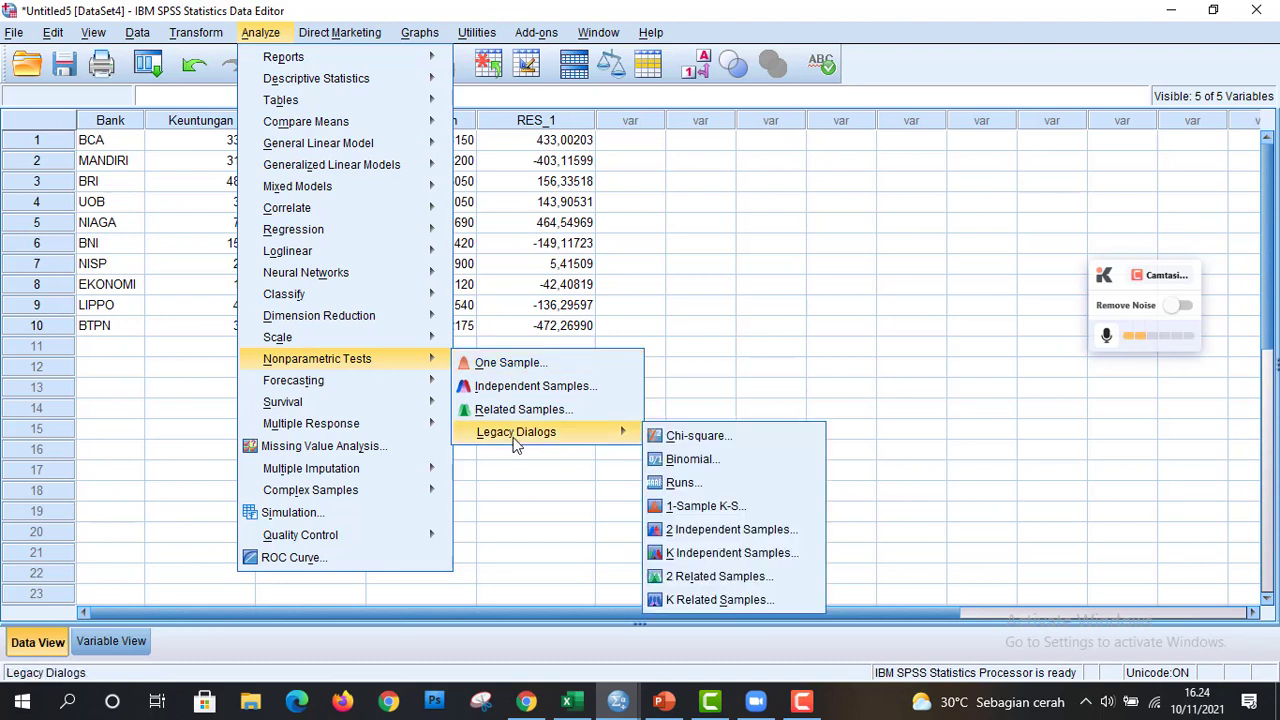
click(705, 507)
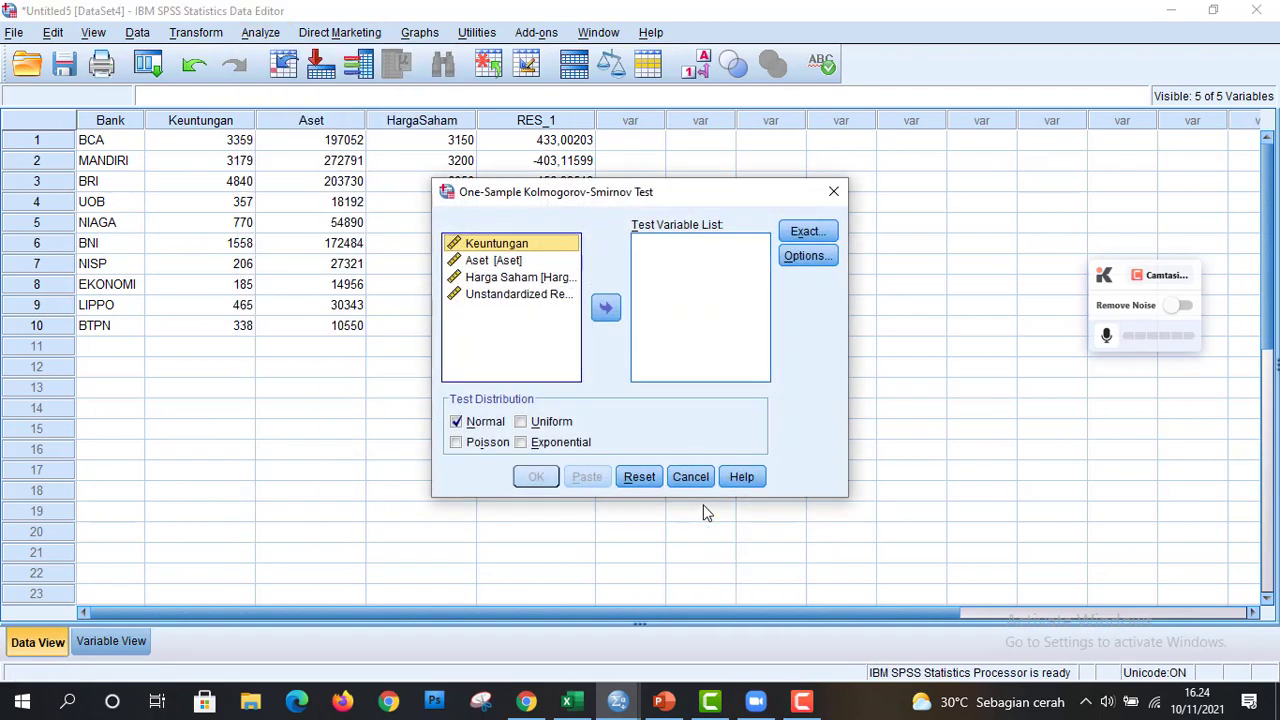
click(495, 295)
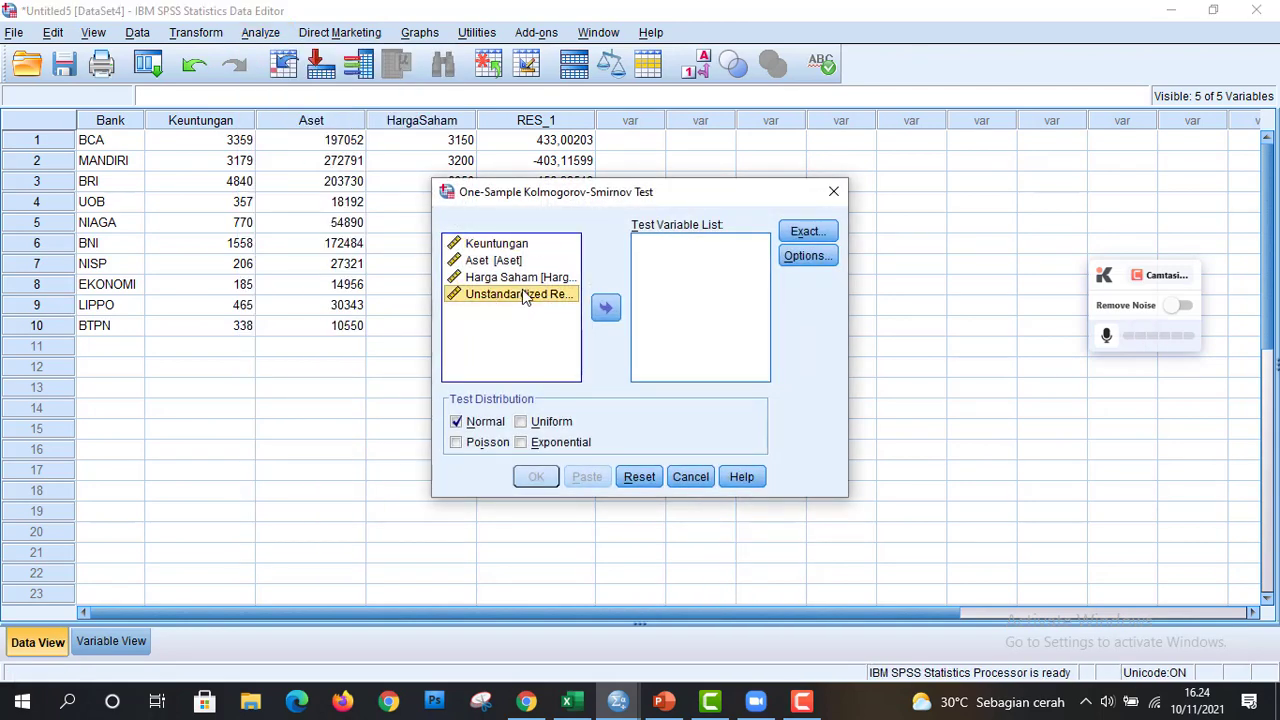
click(605, 310)
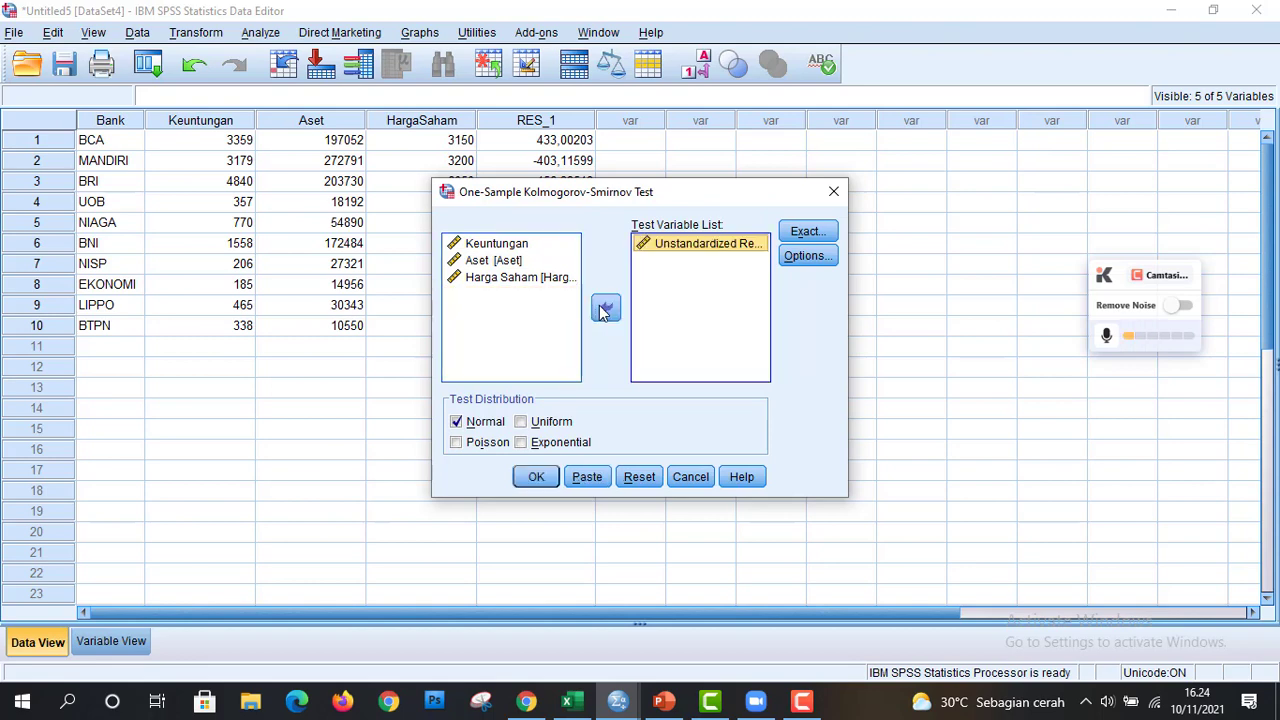
click(536, 476)
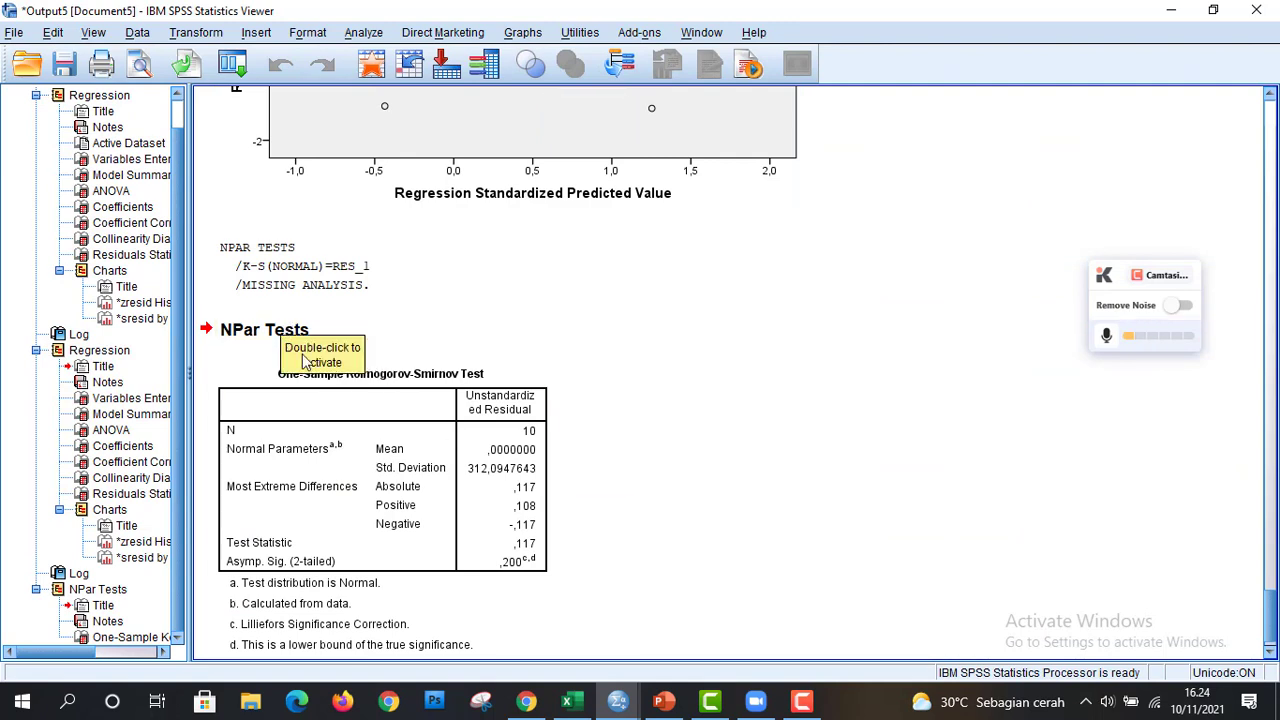
Look at the Kolmogorov-Smirnov test table and briefly check the secondary bank data in Excel.
click(541, 390)
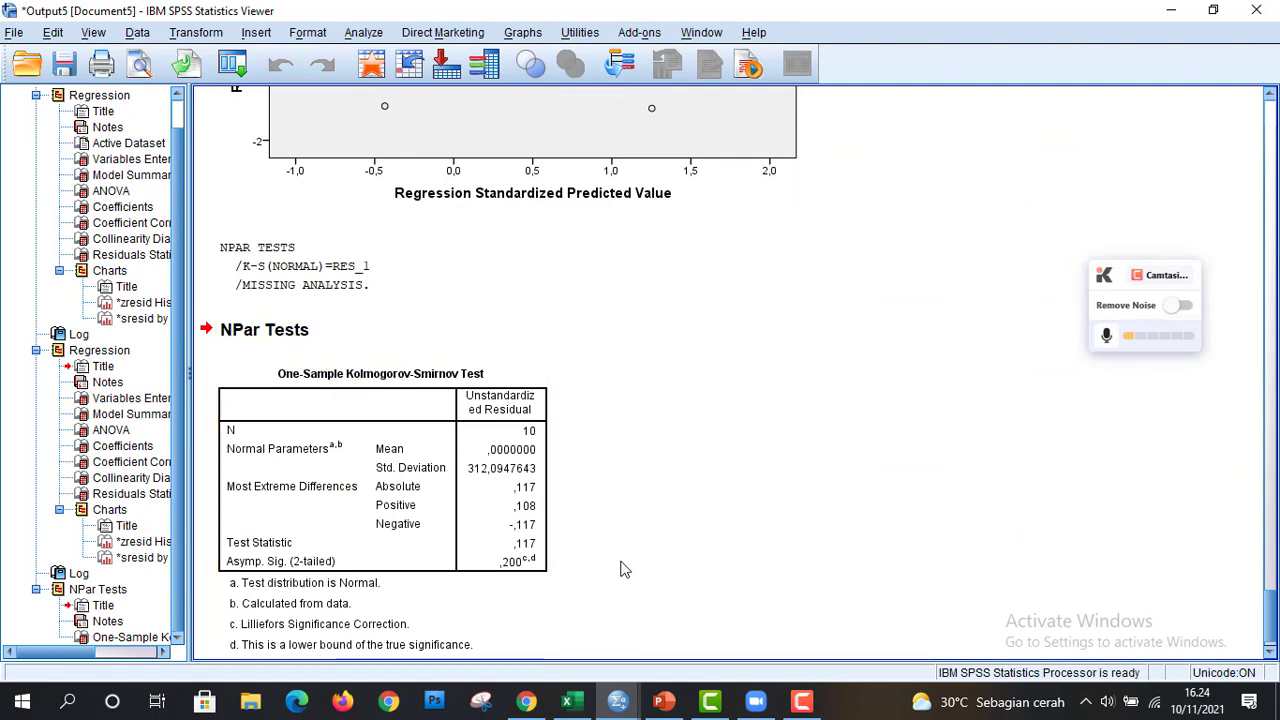
click(578, 698)
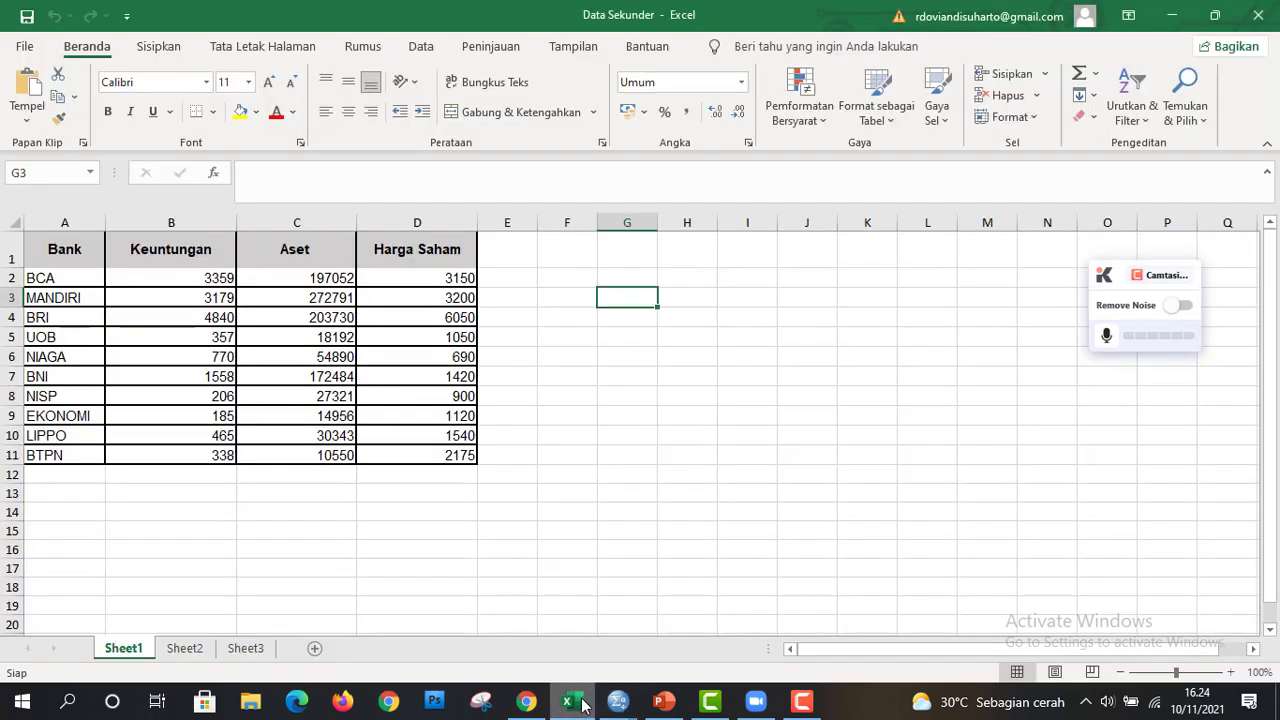
click(578, 698)
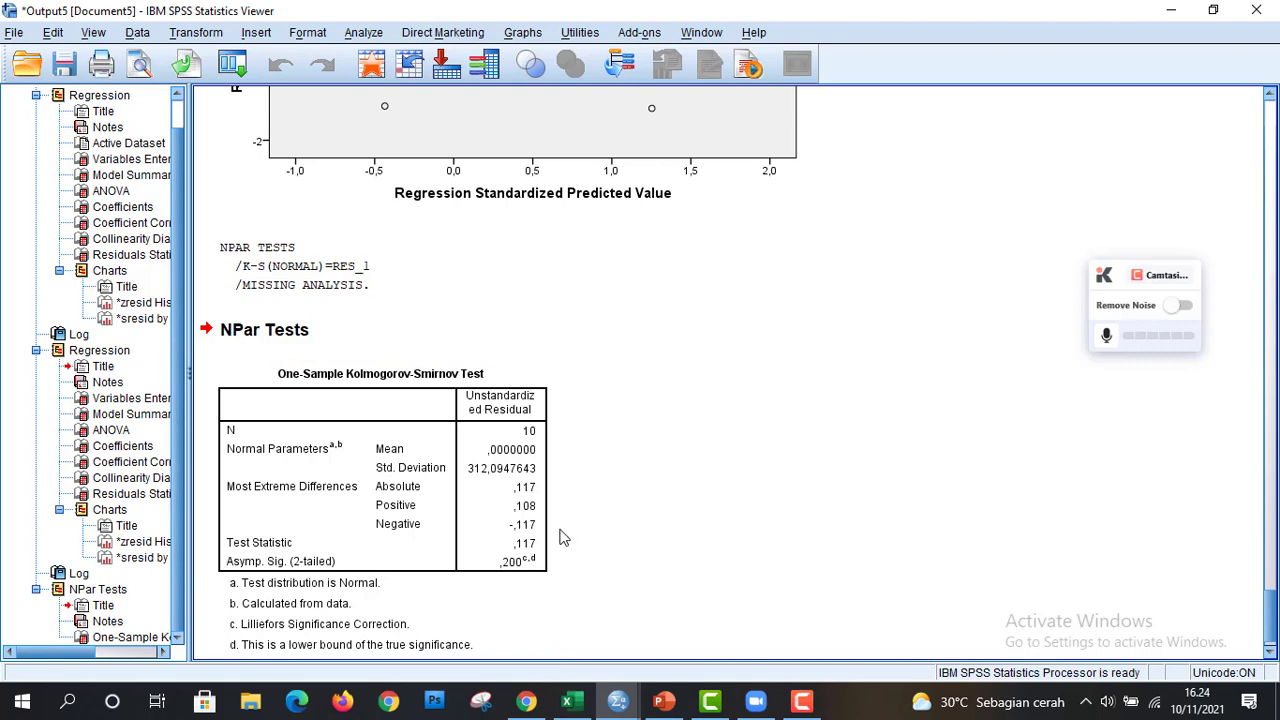
Switch to PowerPoint and begin a note below the numbered list on slide 2 with "Nilai signifikat lebih dari 0,05".
click(664, 701)
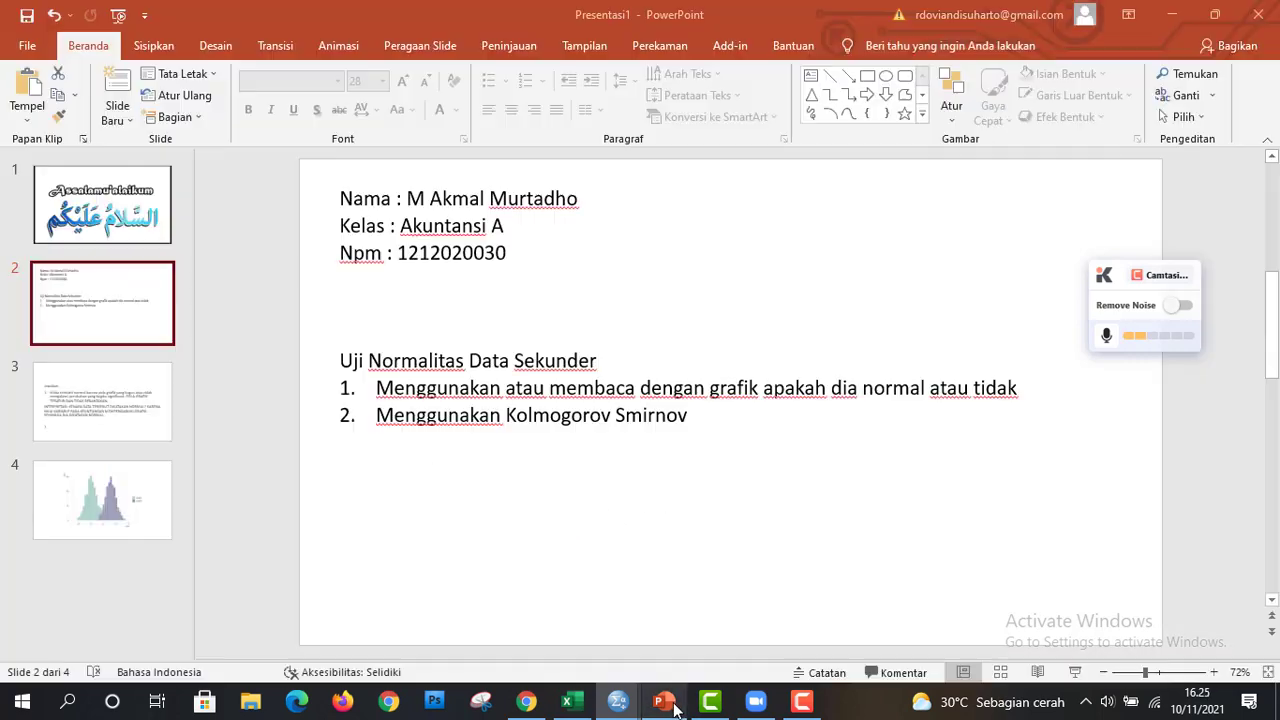
click(731, 434)
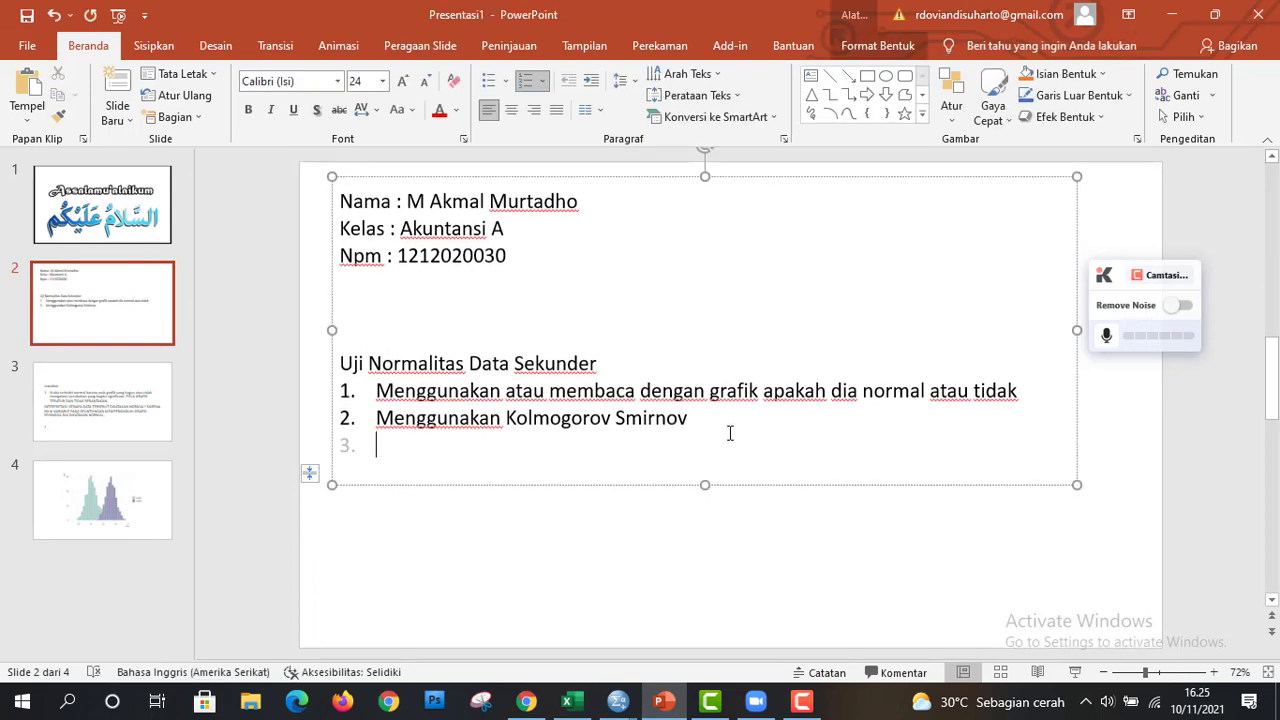
key(BackSpace)
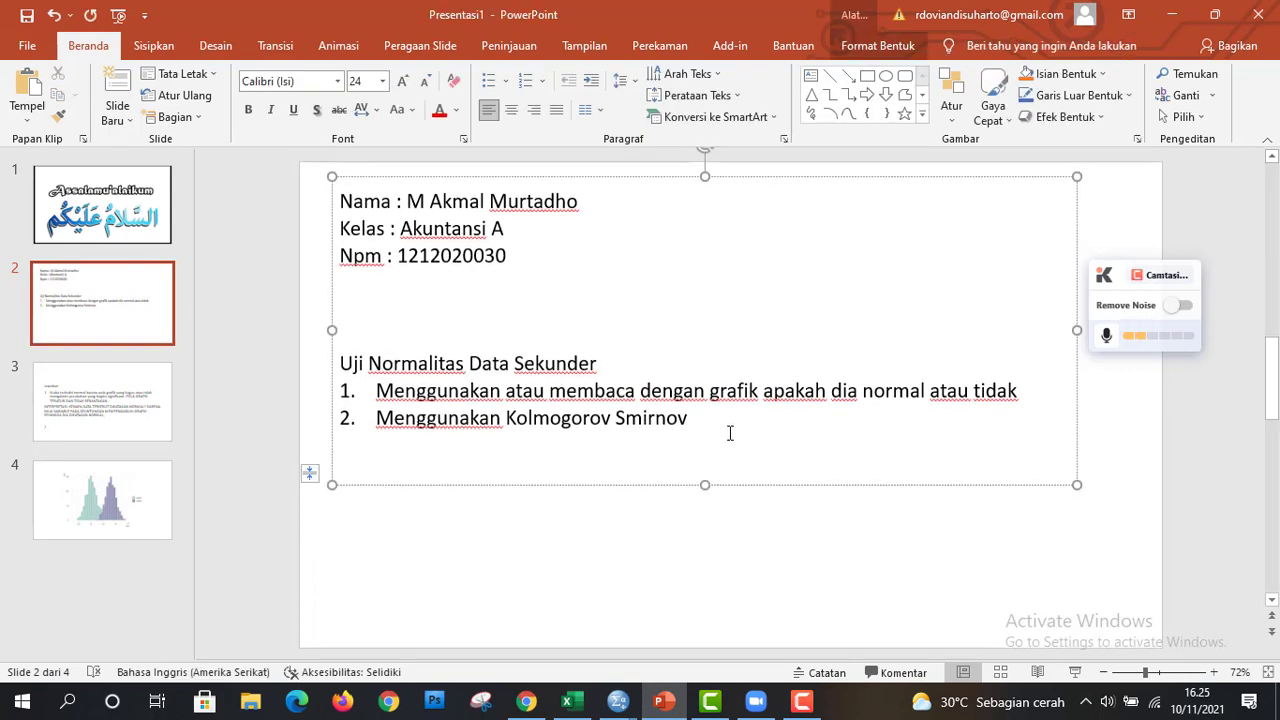
text(])
key(BackSpace)
text(nilai si)
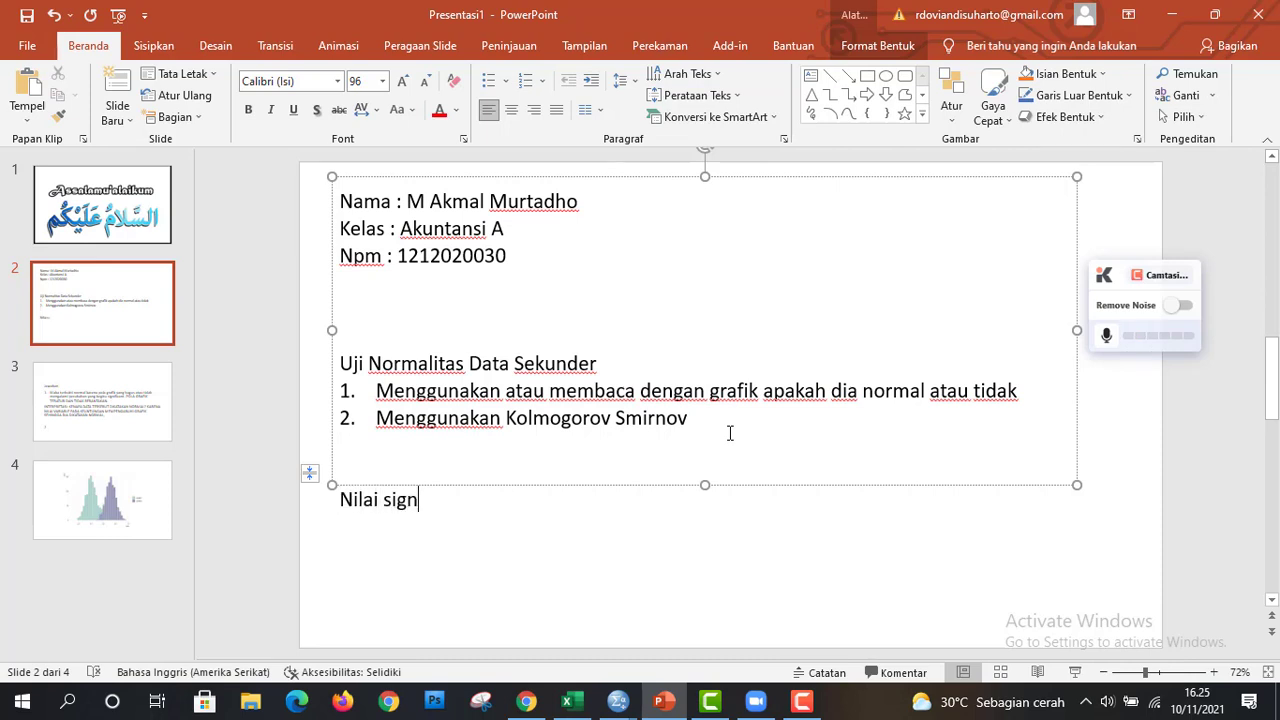
text(gnifikat leb)
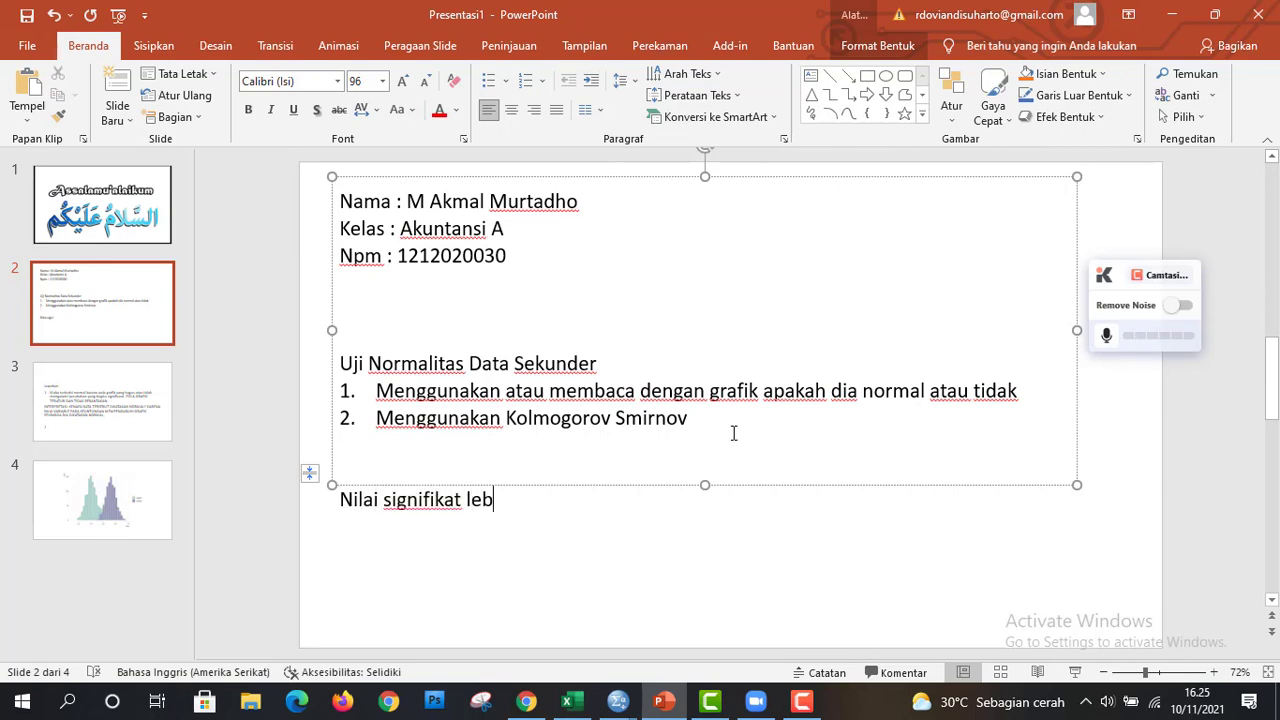
text(h)
key(BackSpace)
text(ih dari 0,05)
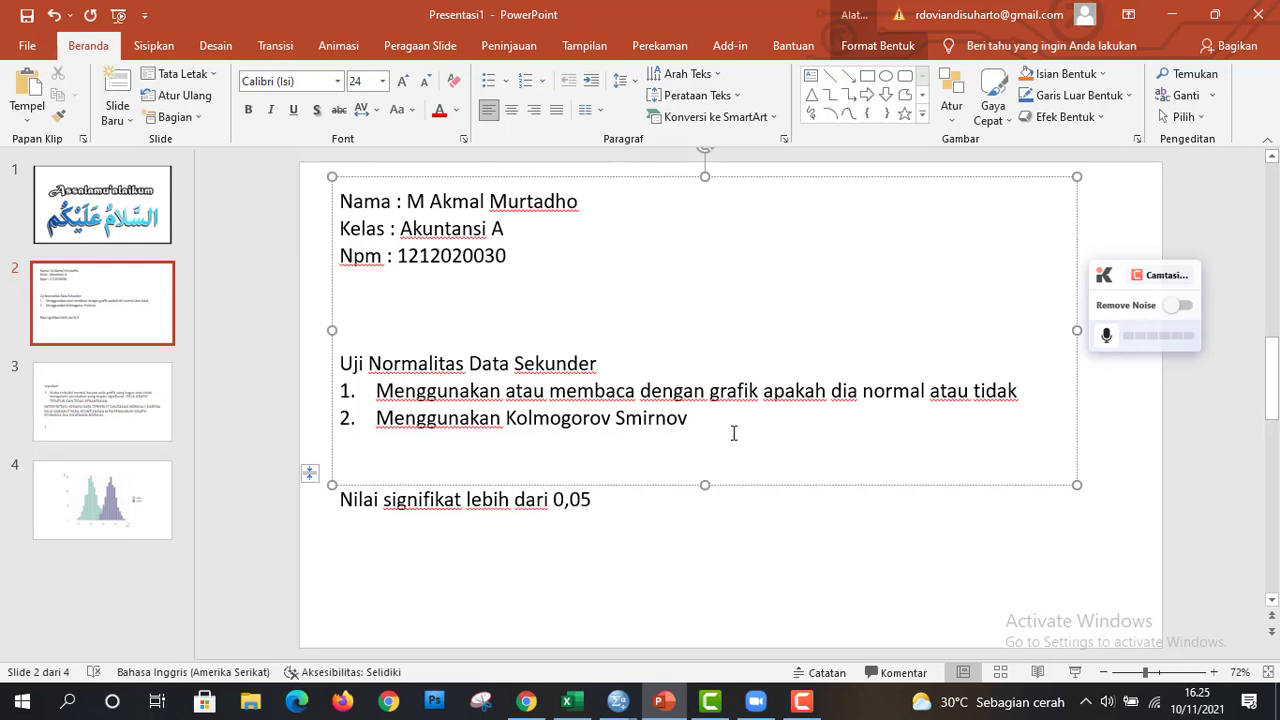
Complete the note with "maka data tersebut nrmal, kalo kurang maka tidak normal" and return to the Output5 viewer in SPSS.
text( am)
key(BackSpace)
key(BackSpace)
text(maa)
text(ka data terseb)
text(u)
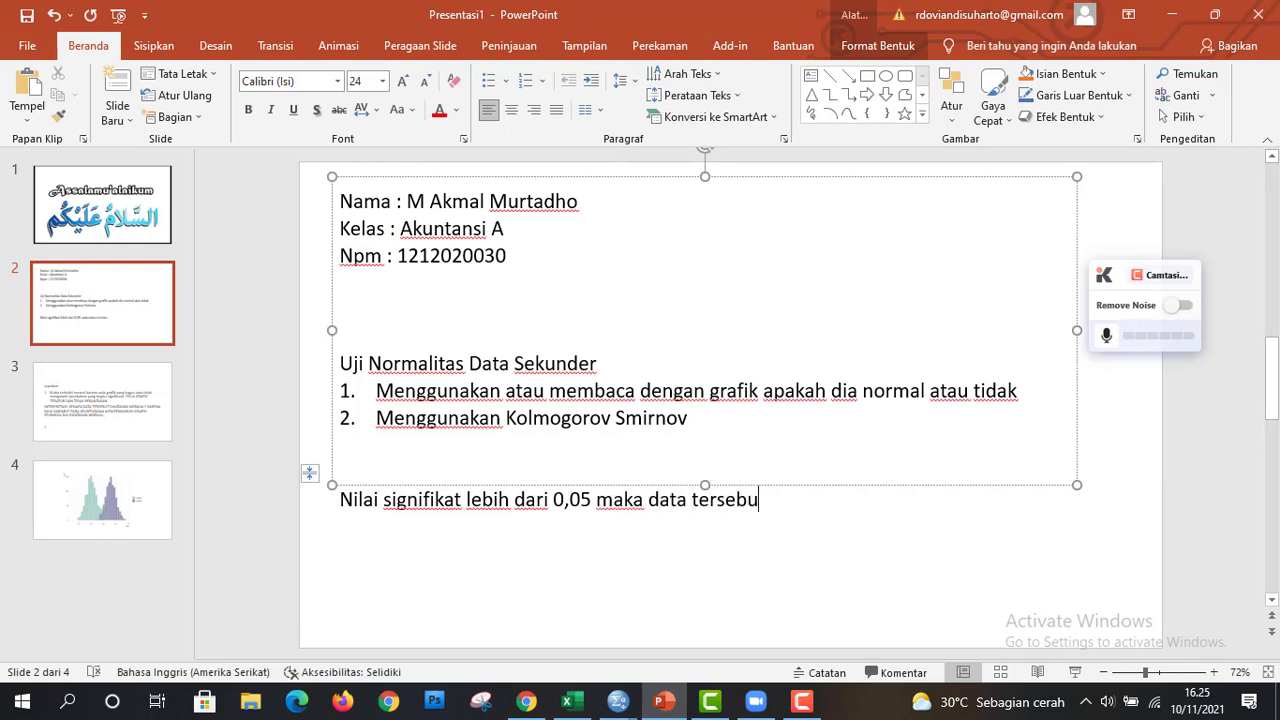
text(t nrmal, kalo kur)
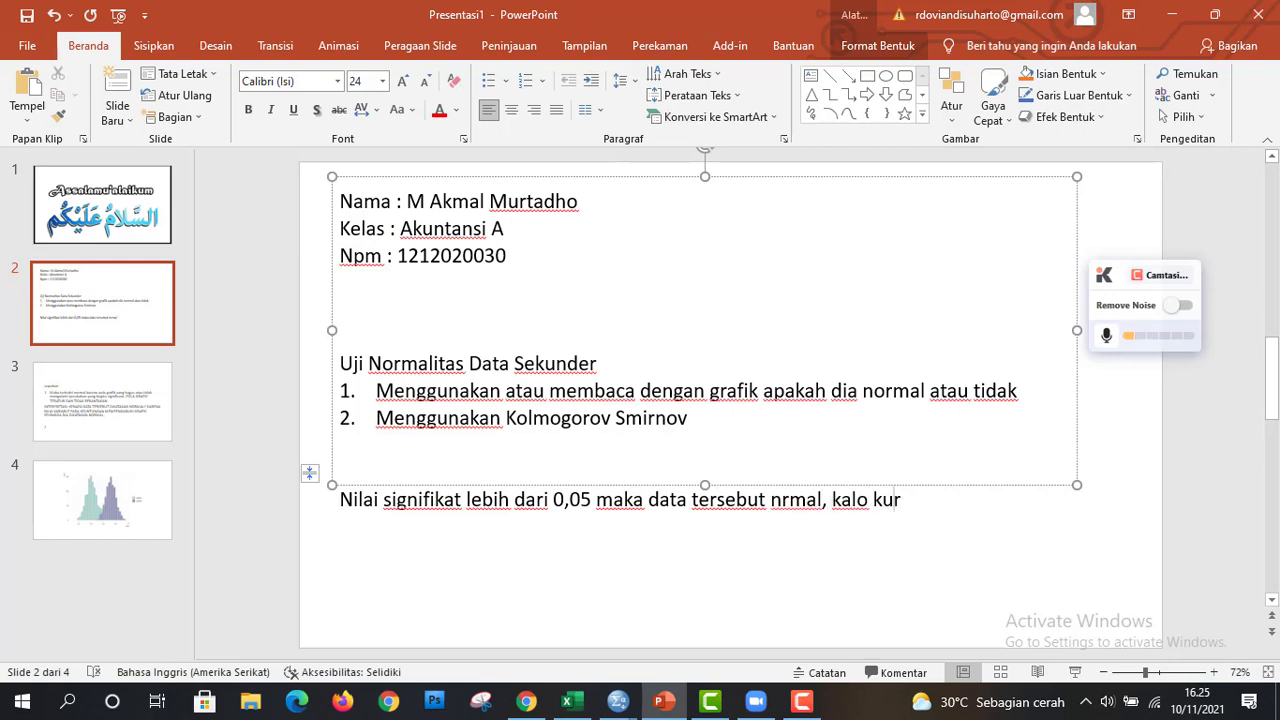
text(ang maka ti)
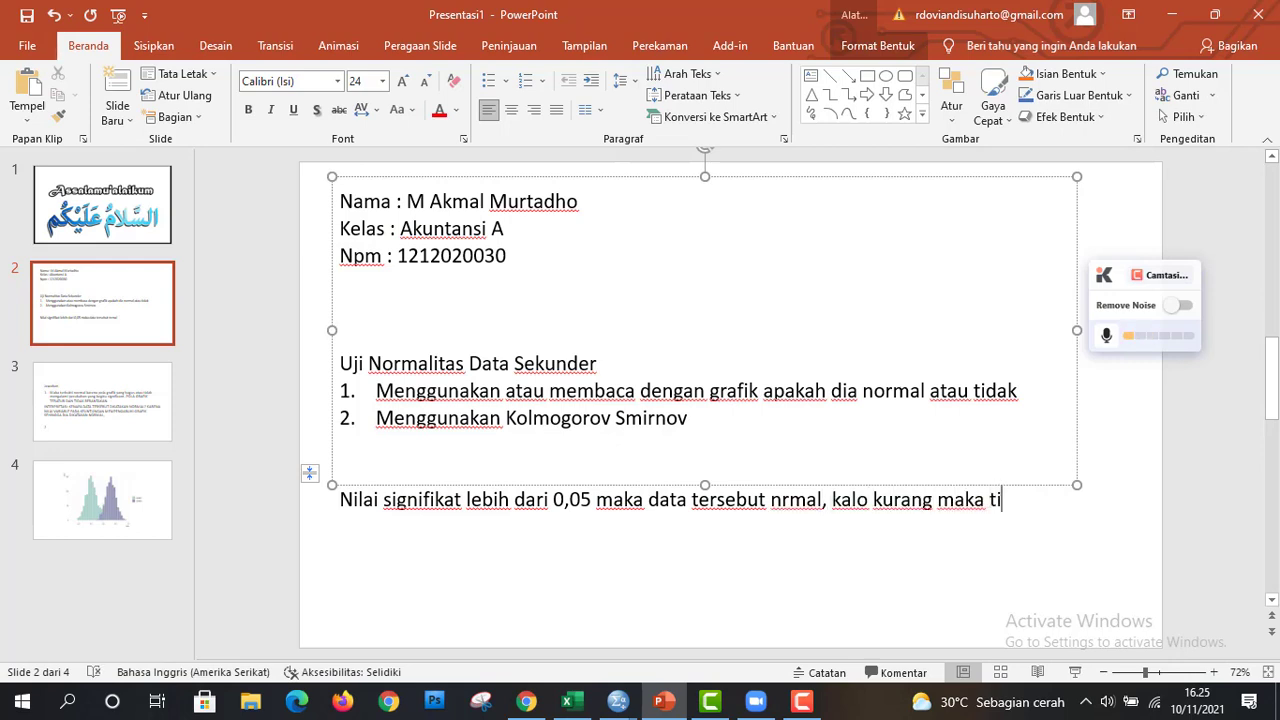
text(dak normal)
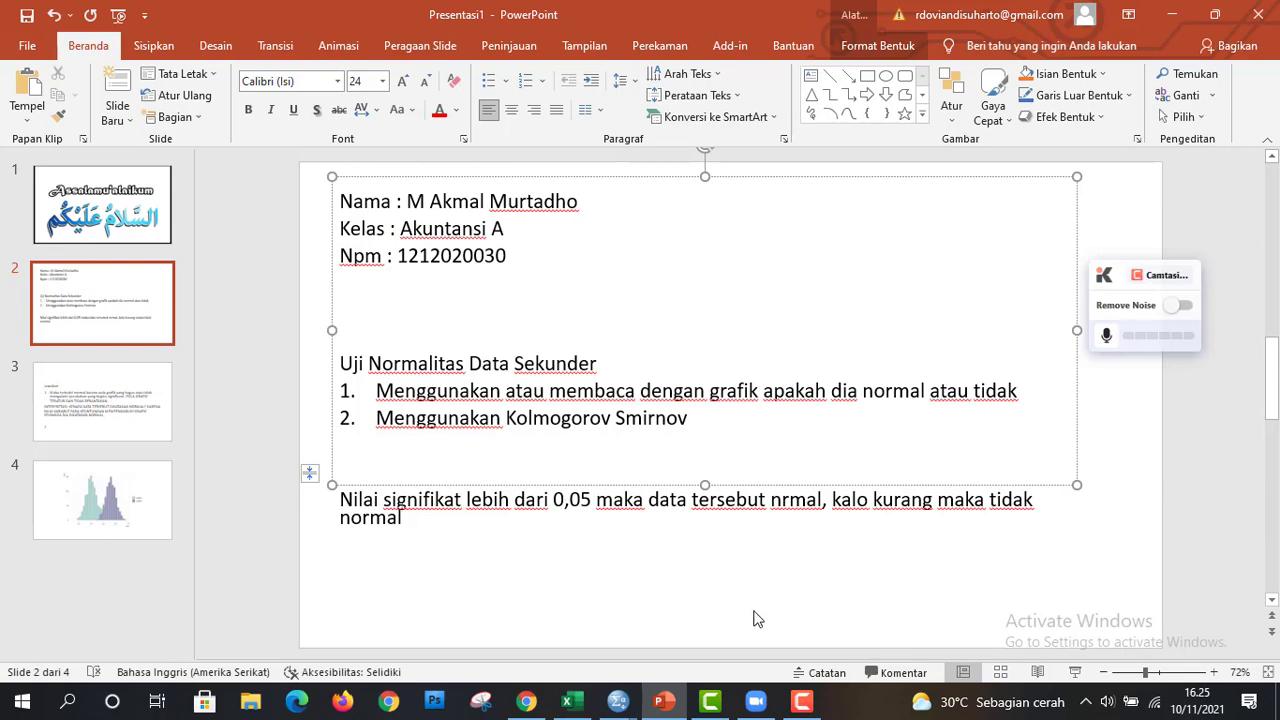
mouse_move(617, 700)
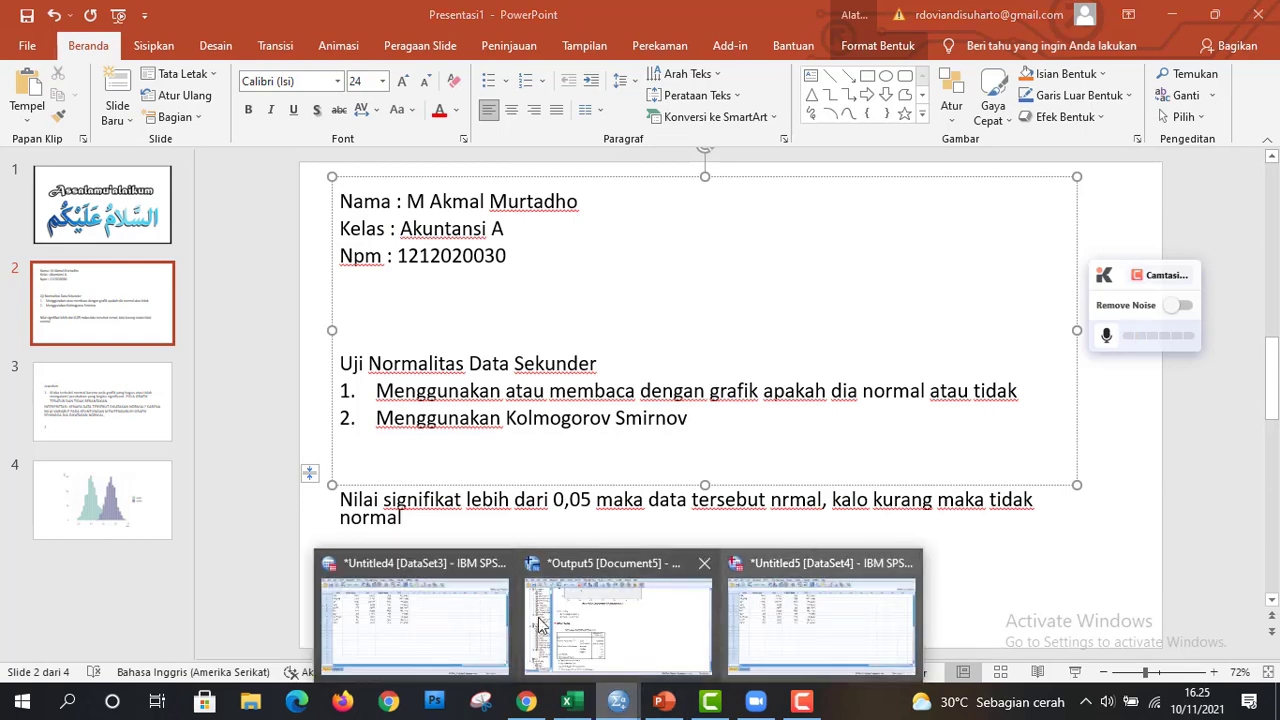
click(585, 625)
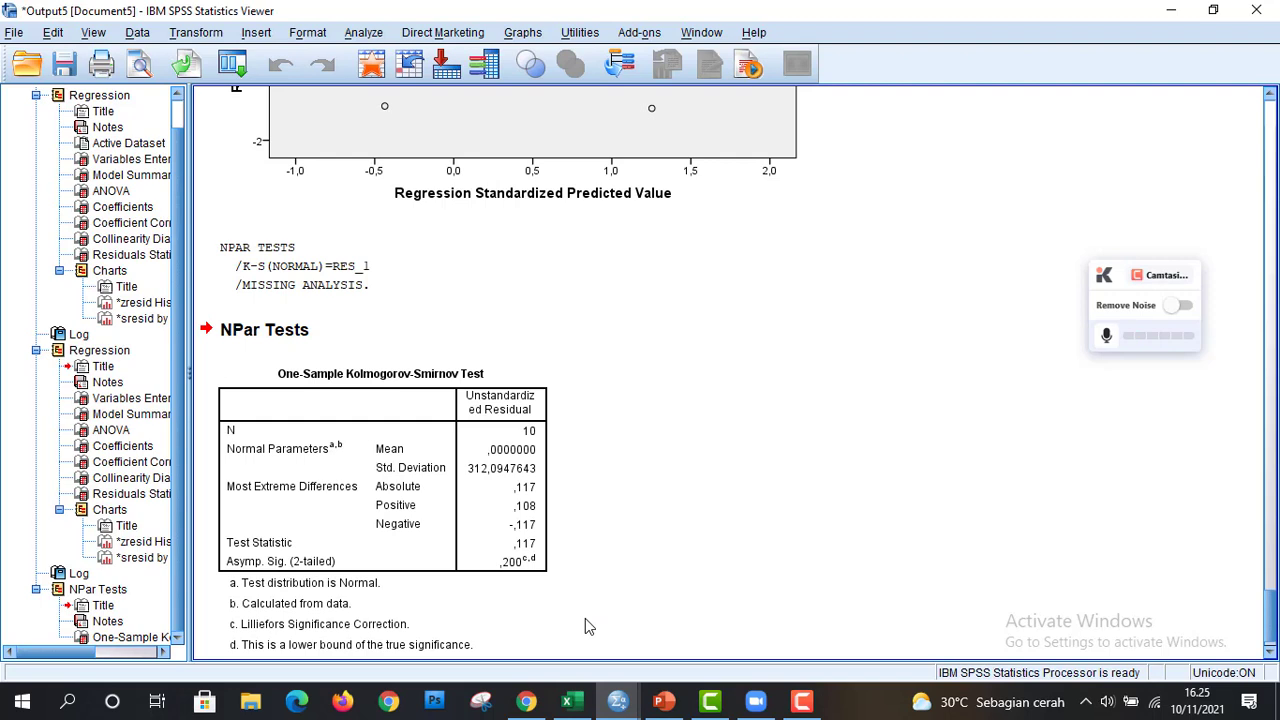